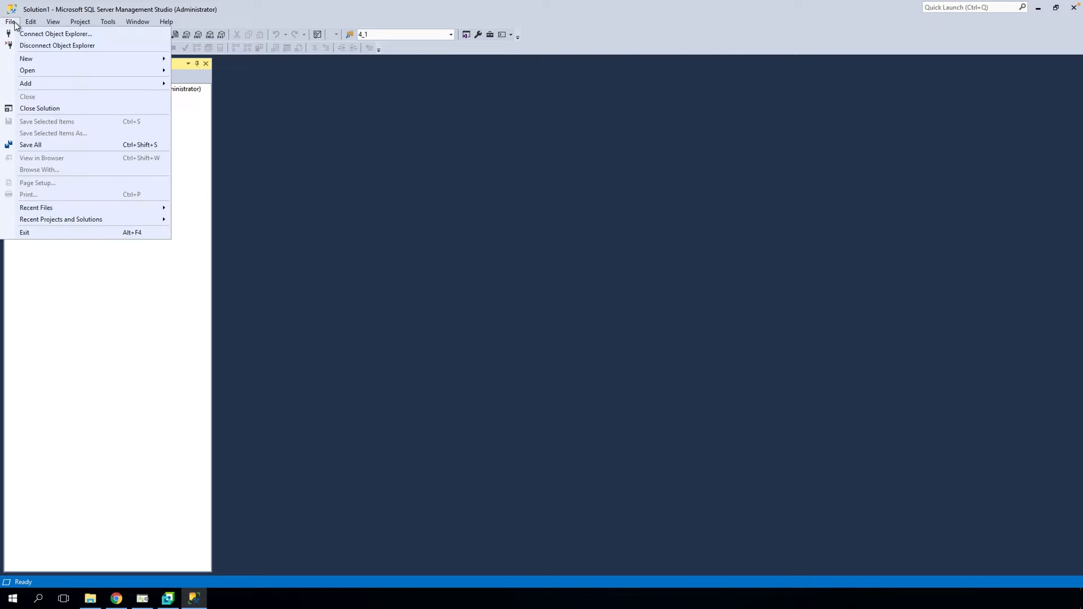
Step: Open the script B2CStagingDB_v4_2.sql from the SYSPRO & Salesforce - Sales folder on the desktop
mouse_move(36, 69)
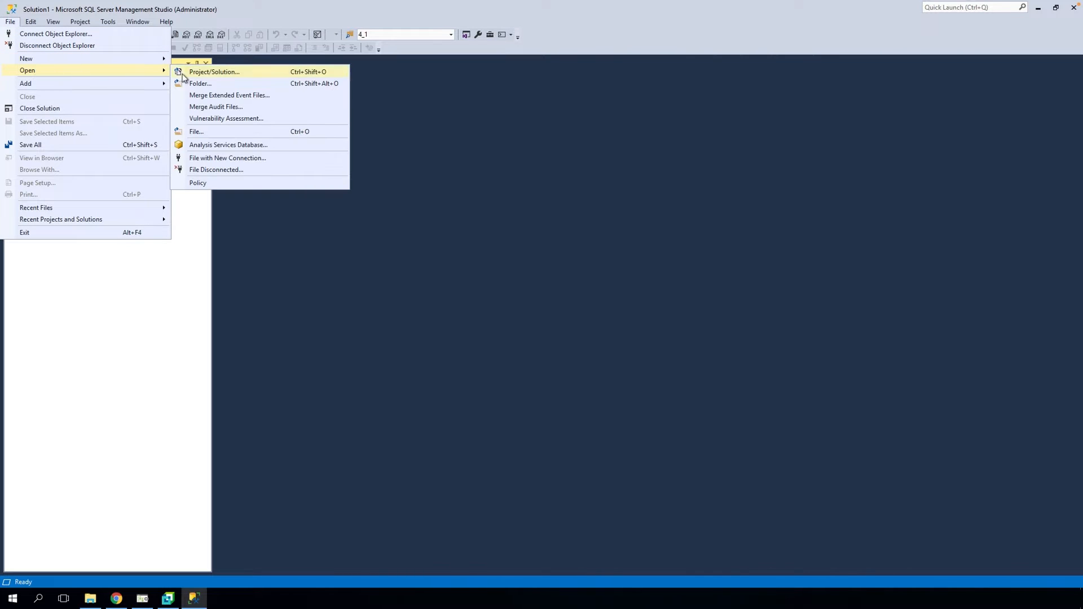
left_click(204, 134)
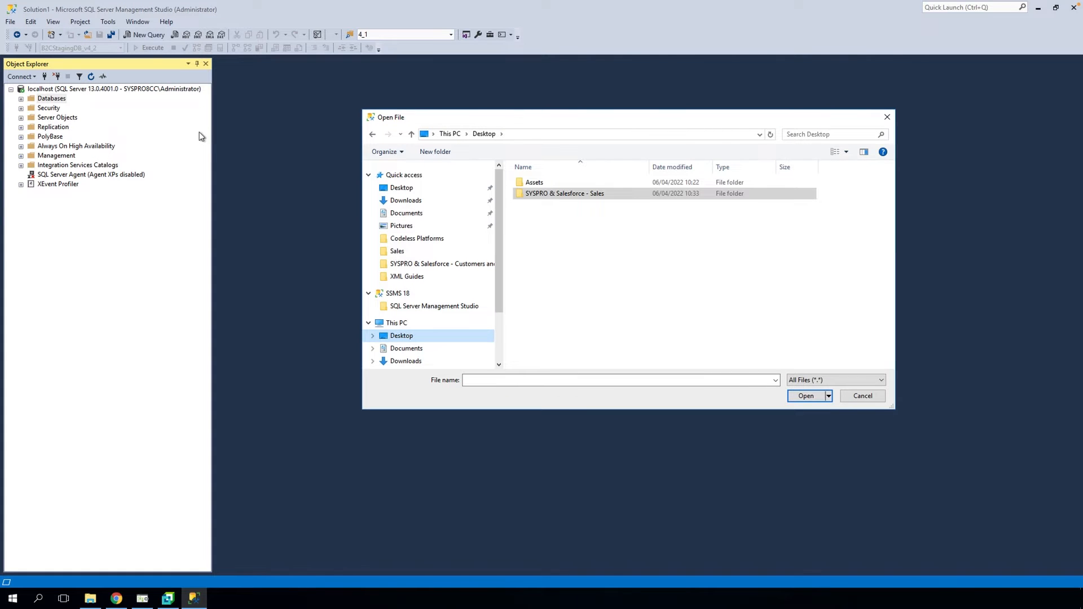
double_click(519, 195)
left_click(564, 183)
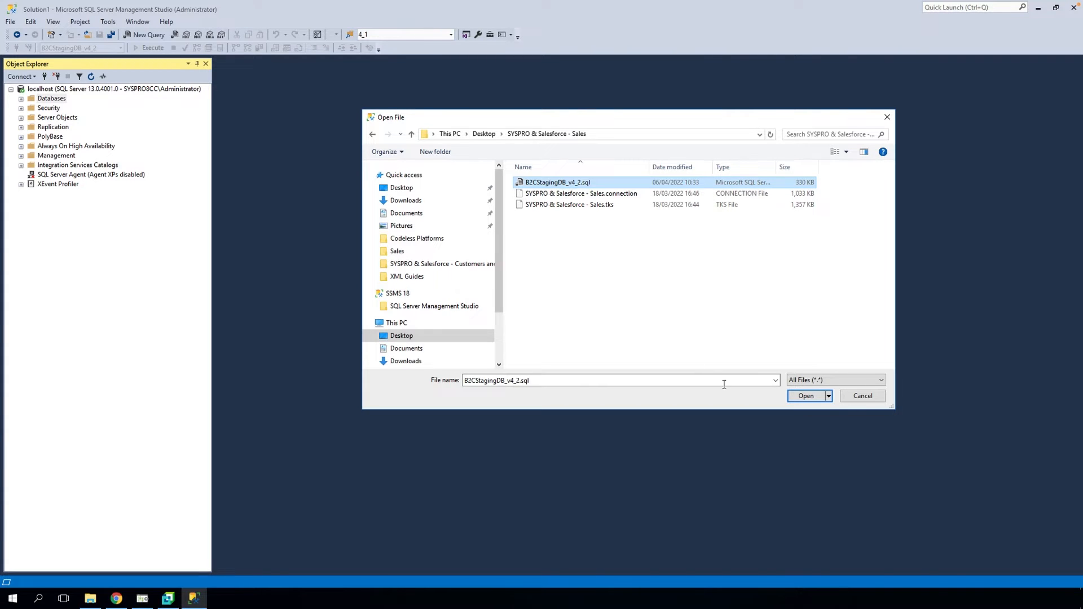
left_click(804, 396)
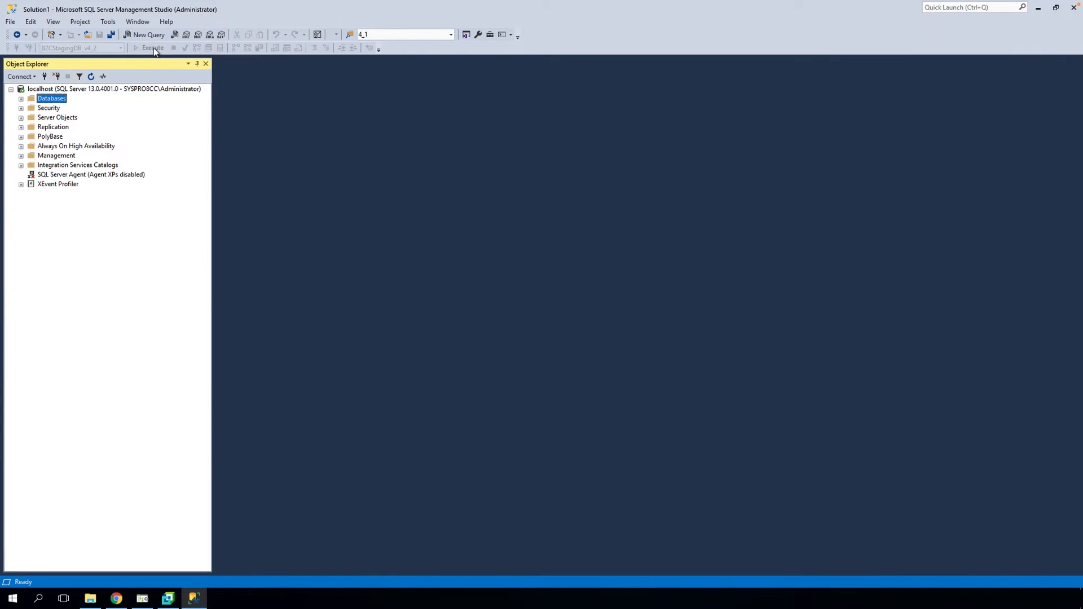
Step: Expand the server's databases and inspect the tables of the B2CStagingDB_v4_2 database
left_click(21, 100)
left_click(31, 126)
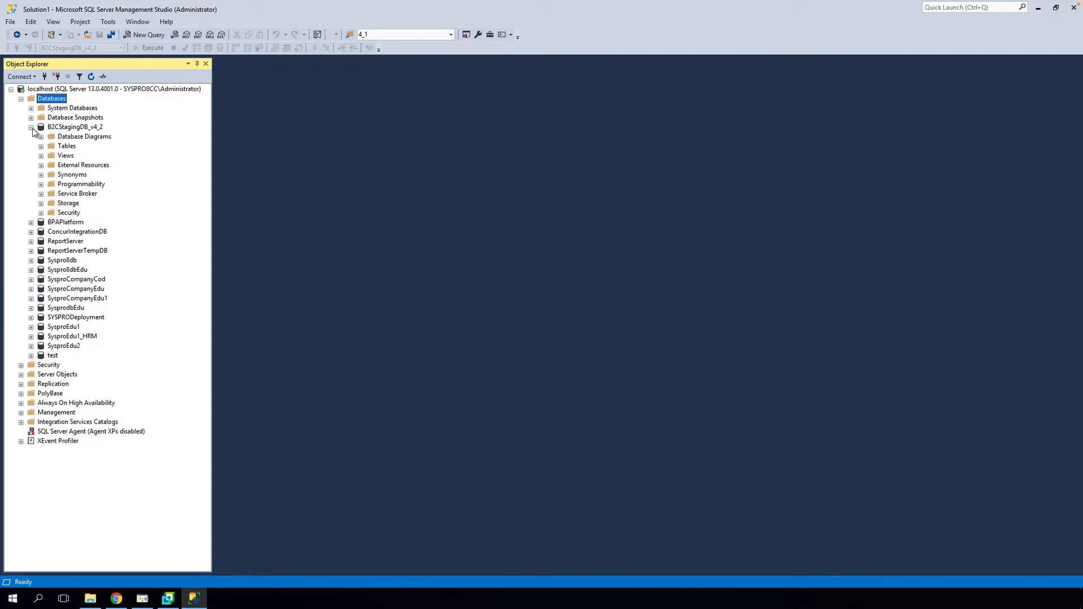
left_click(41, 147)
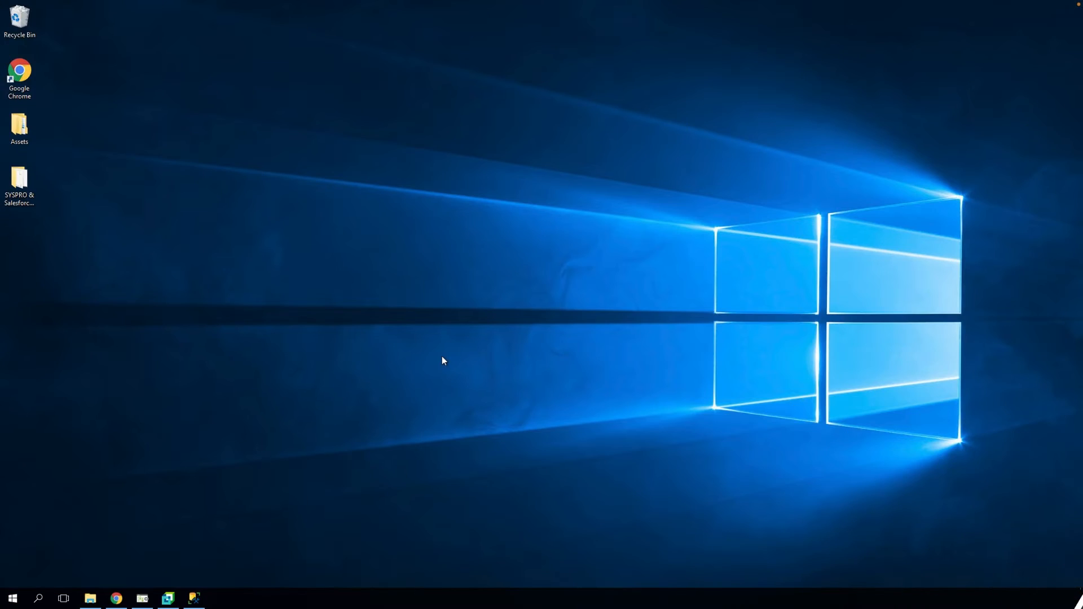
Step: Switch to BPA Platform and import SYSPRO & Salesforce - Sales.connection from the SYSPRO & Salesforce - Sales desktop folder
left_click(142, 599)
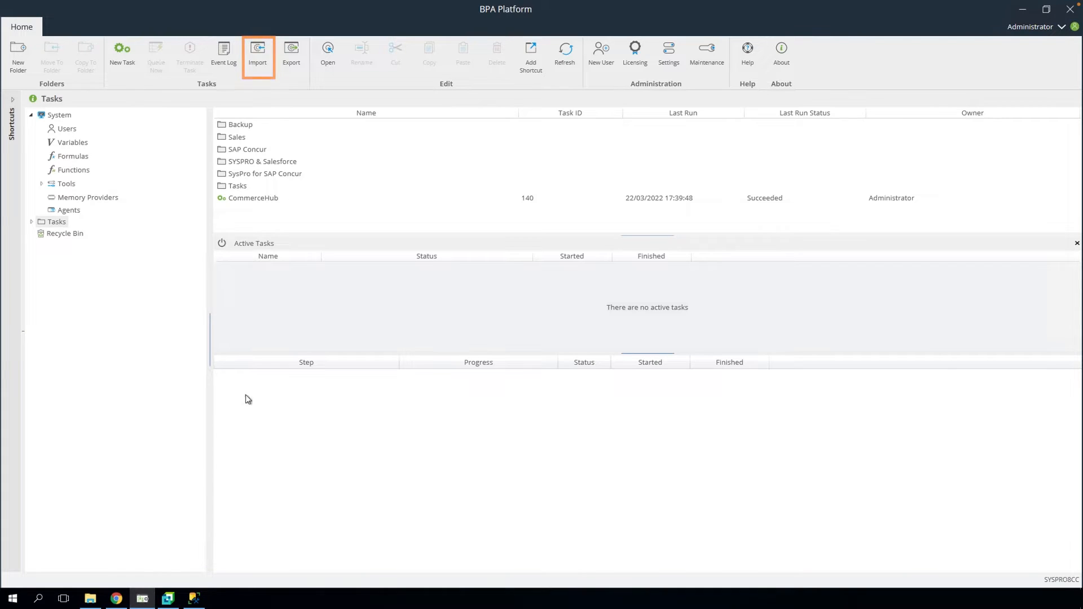
left_click(266, 54)
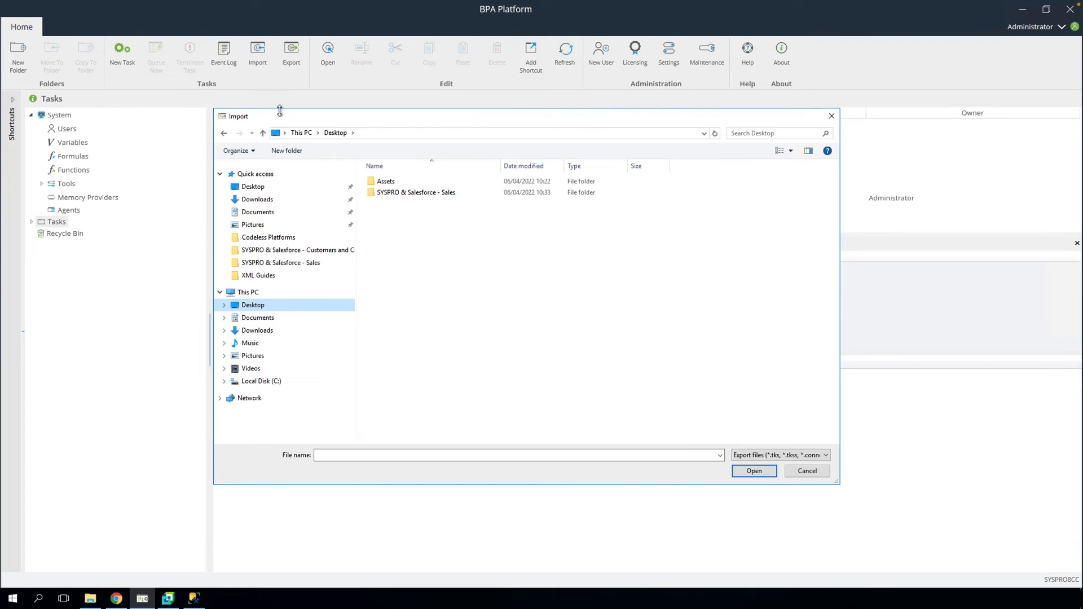
double_click(399, 193)
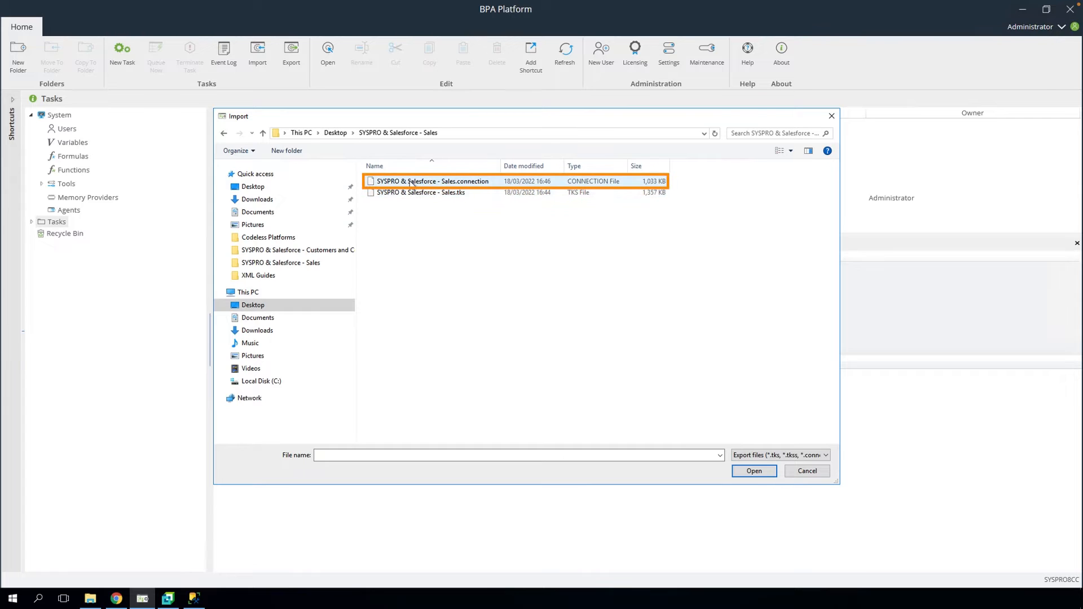
left_click(410, 182)
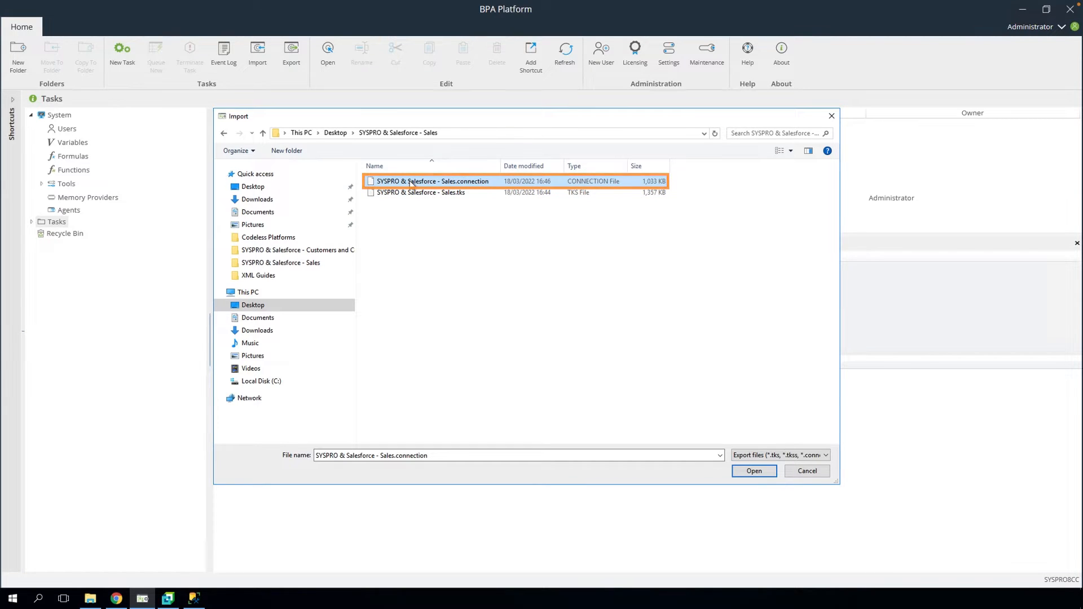
left_click(750, 474)
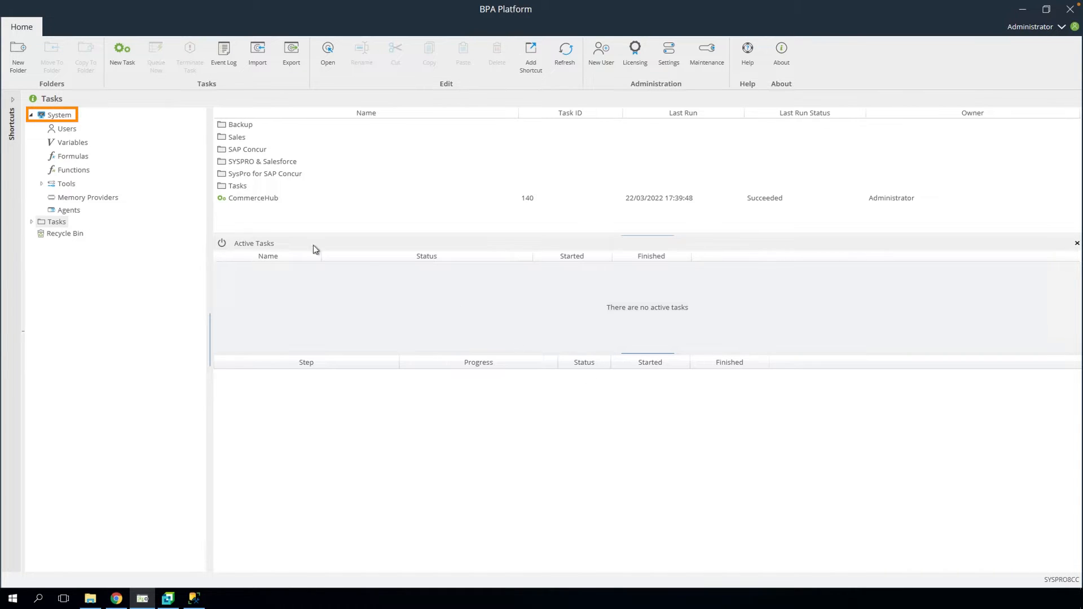
Step: Open the B2CStagingDB_v4_2 SYSPRO SF Sales connection of the Microsoft SQL Server Connector for editing
left_click(42, 183)
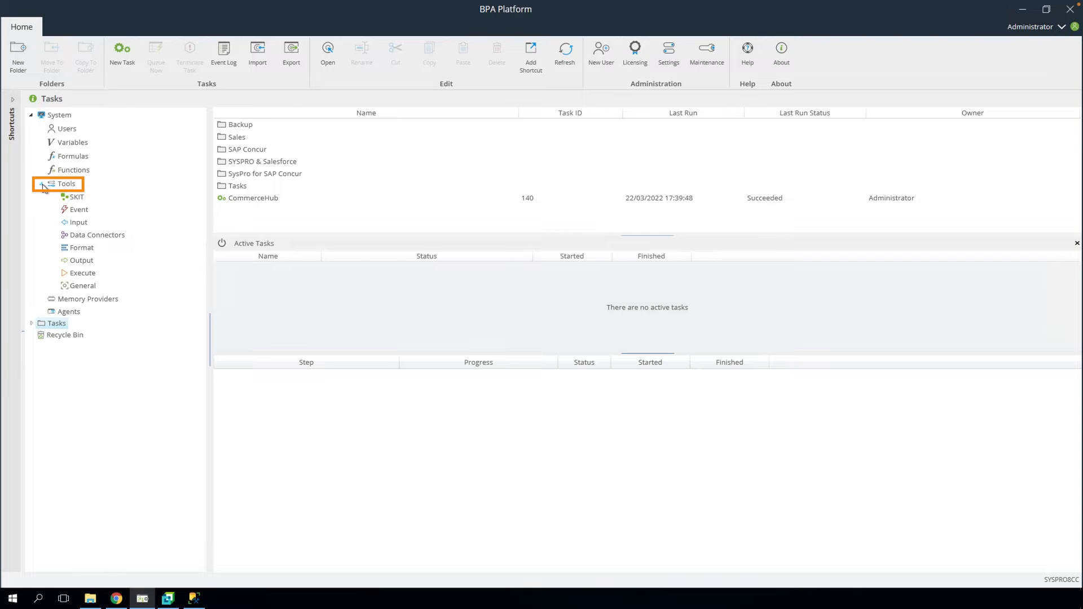
left_click(99, 236)
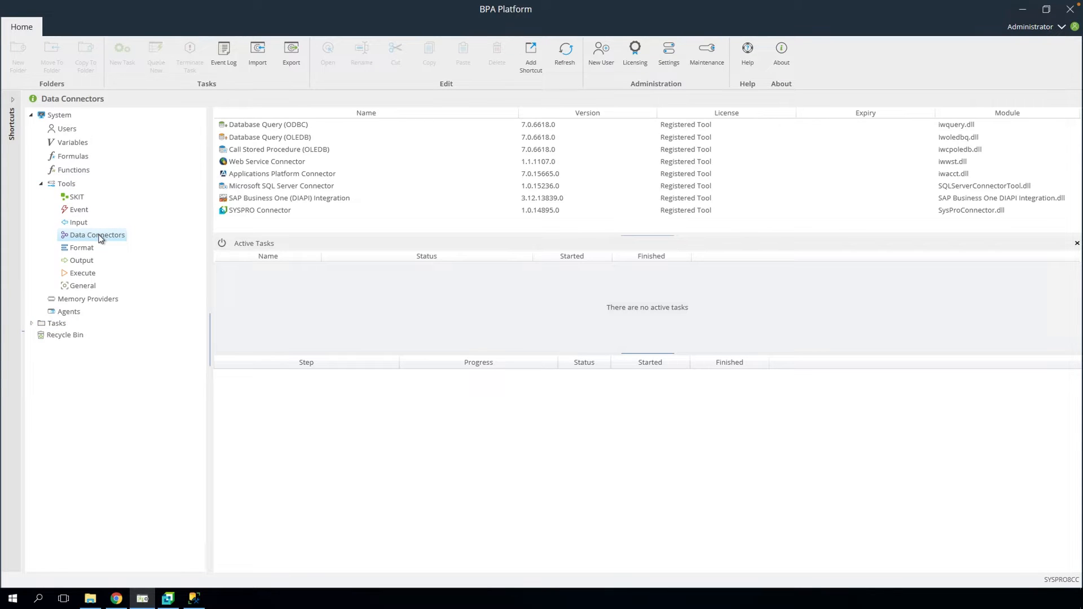
left_click(260, 188)
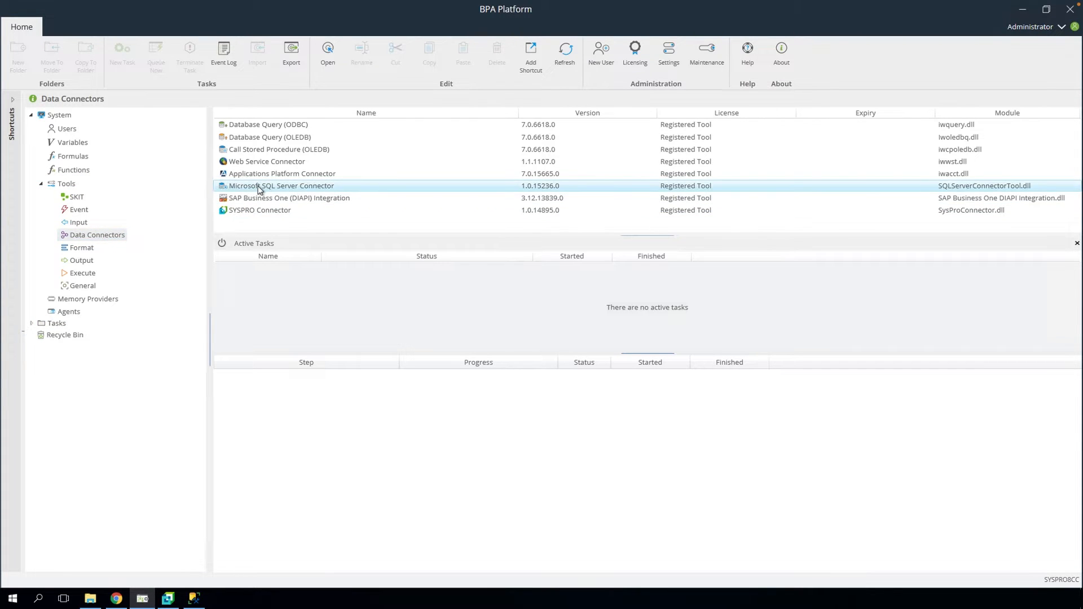
double_click(259, 187)
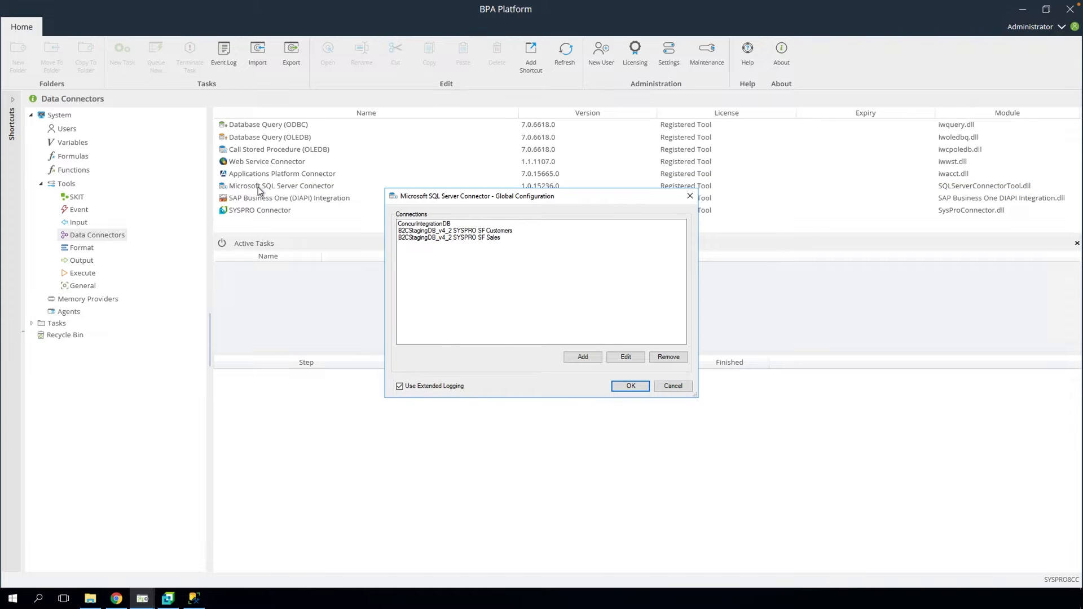
left_click(456, 239)
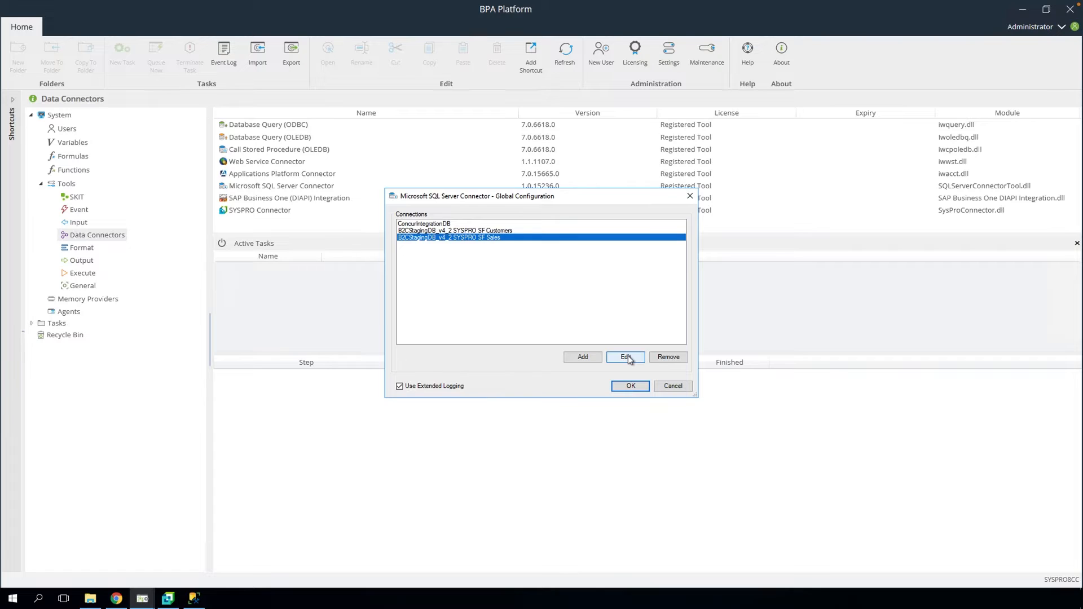
left_click(627, 357)
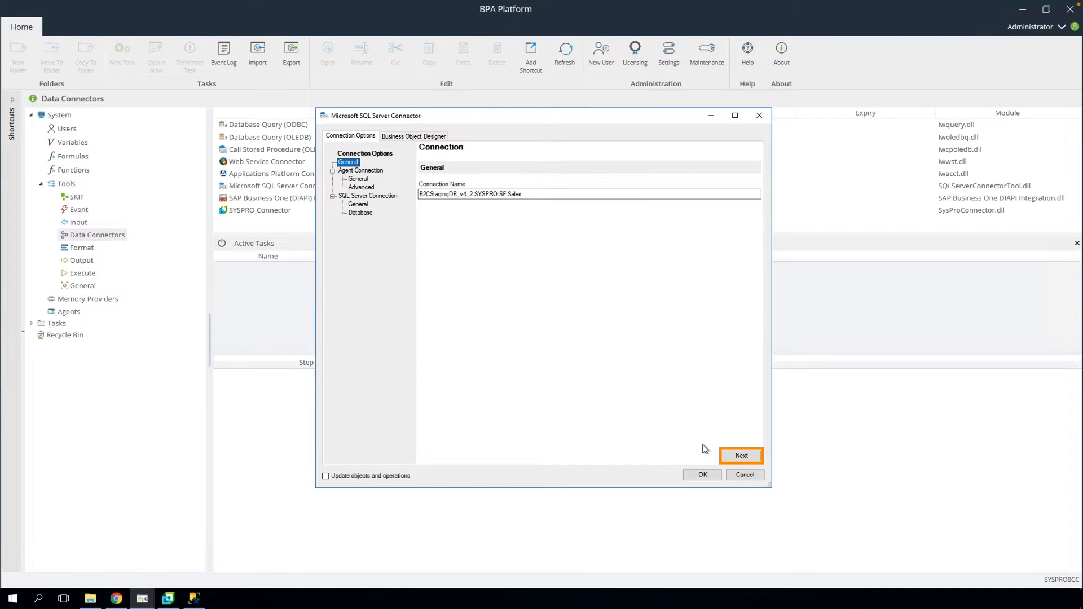
Step: Review the general and advanced agent connection settings and test the SQL Server connection
left_click(740, 455)
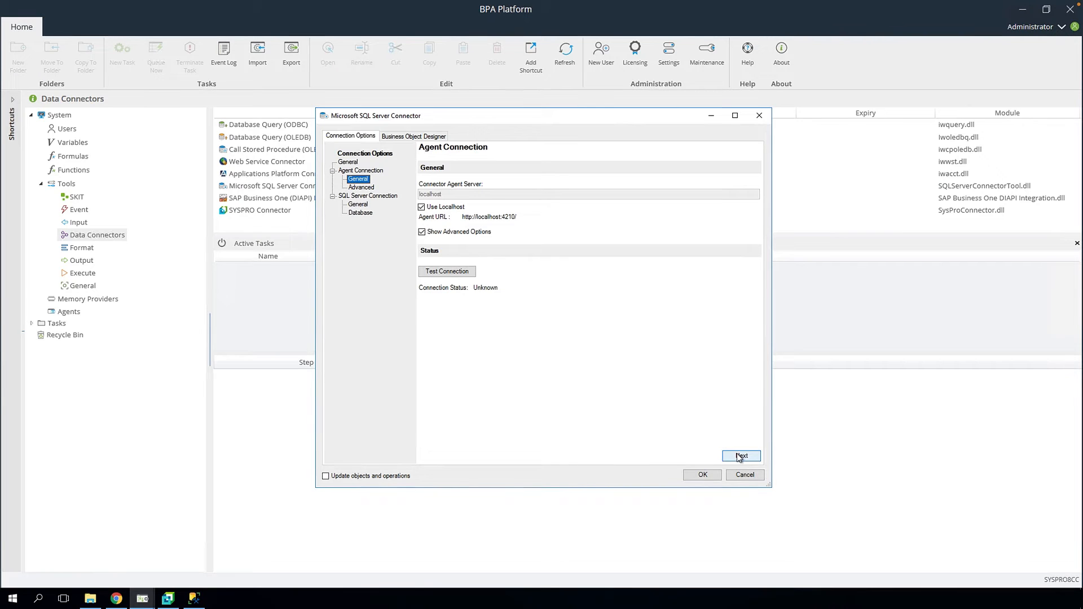
left_click(741, 455)
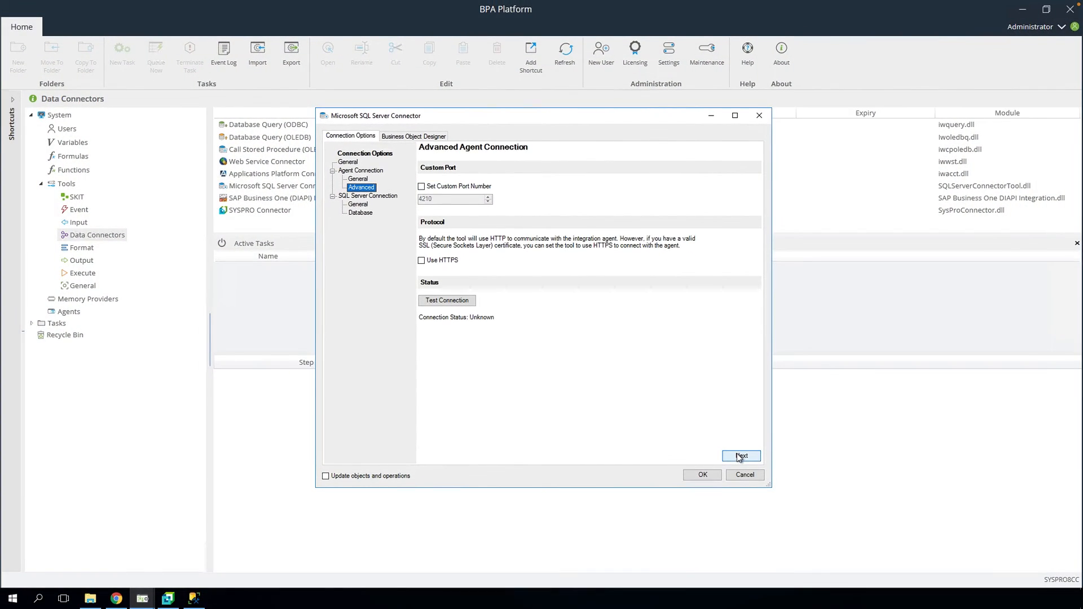
left_click(741, 456)
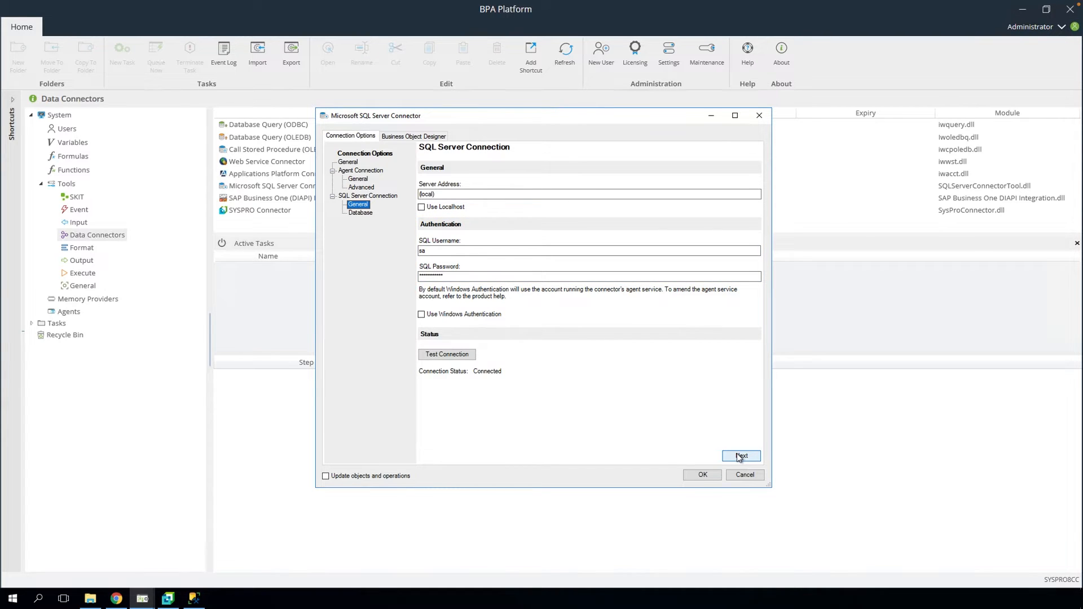
left_click(458, 355)
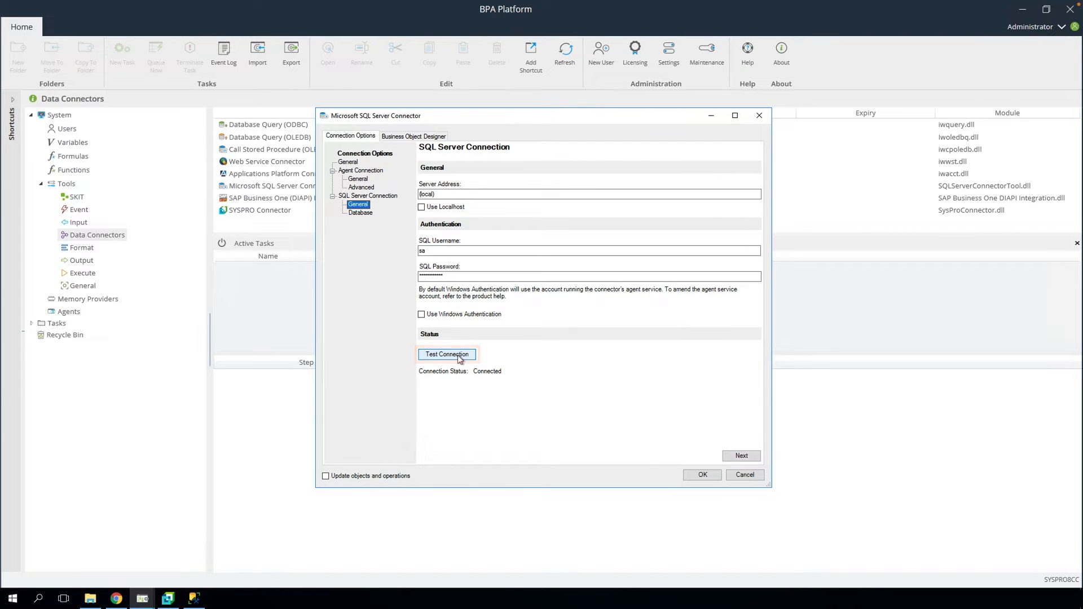
Step: Refresh the cache of the B2CStagingDB_v4_2 database, check its business objects, and save the connection with an automatic schema update
left_click(741, 456)
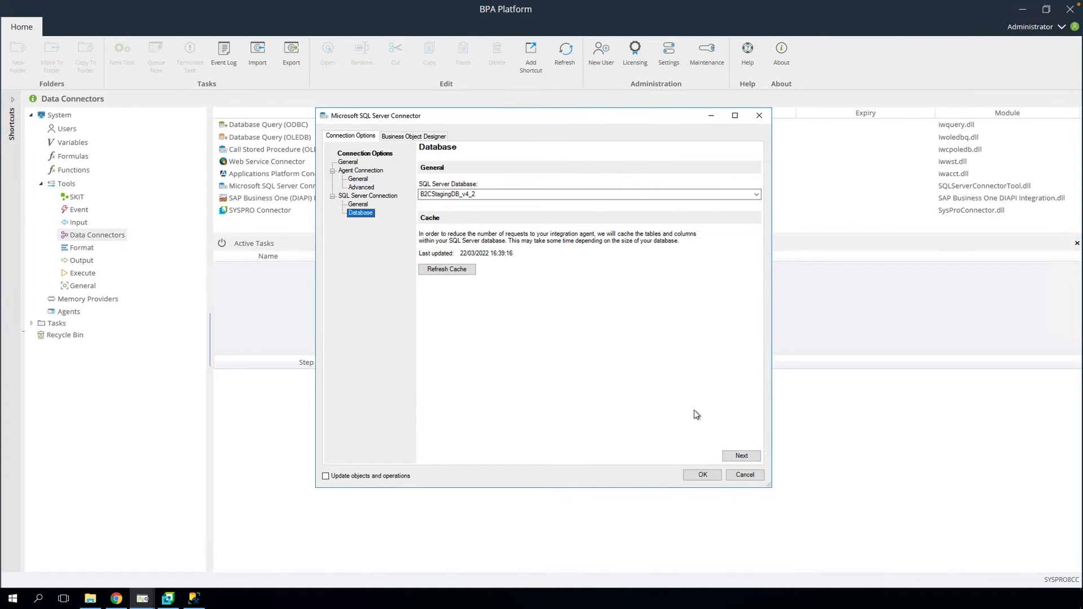
left_click(451, 271)
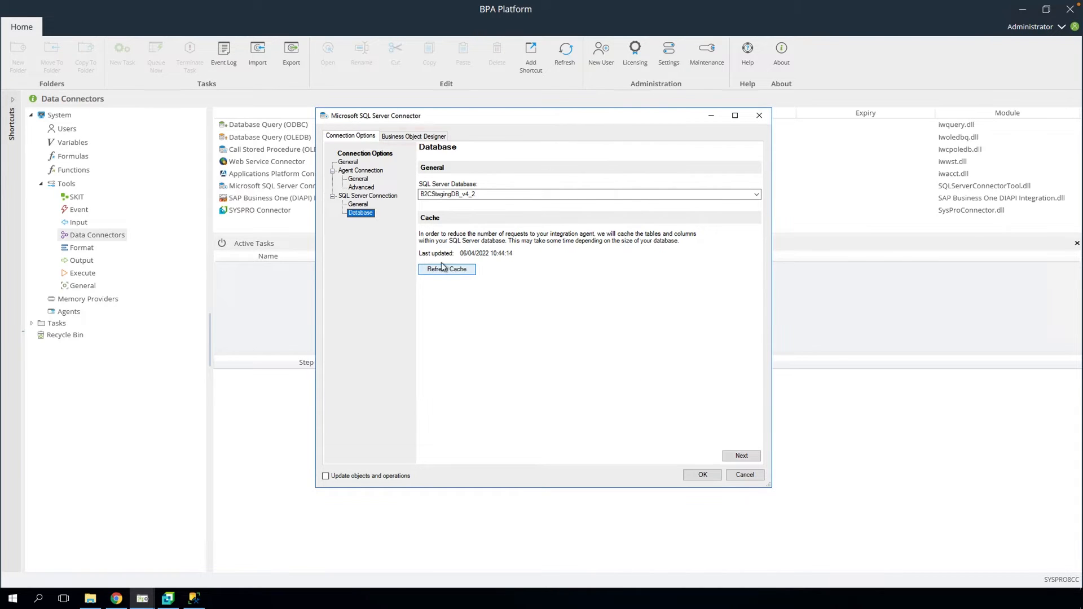
left_click(411, 137)
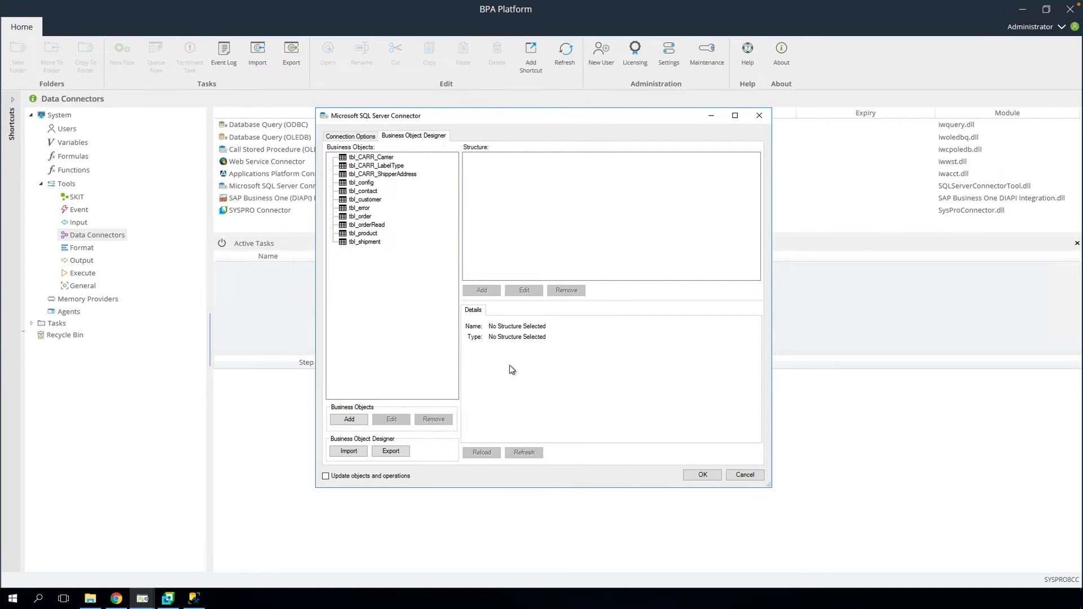
left_click(707, 480)
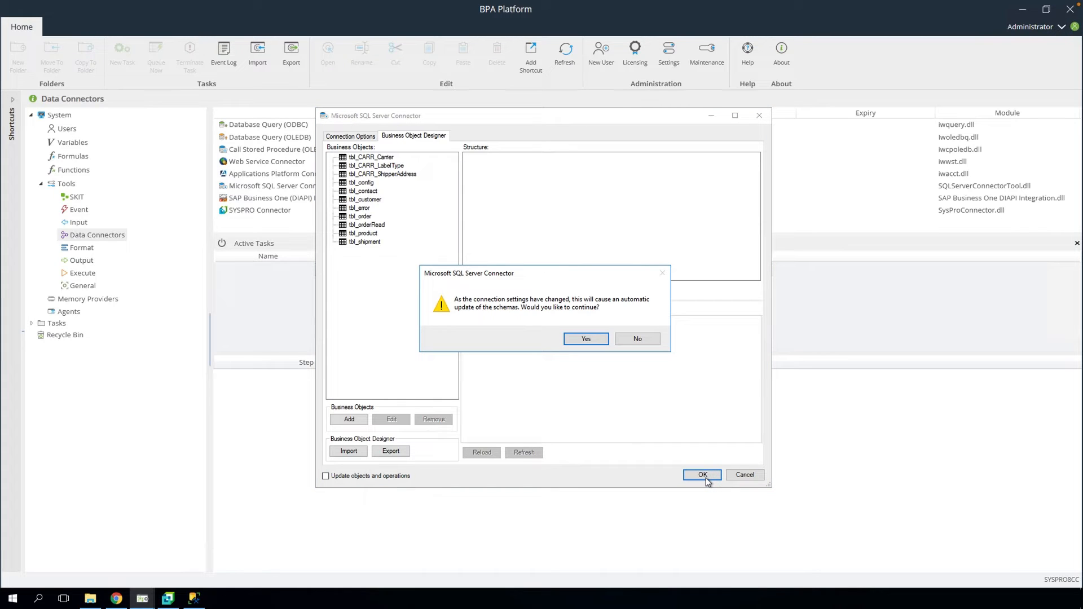
left_click(583, 341)
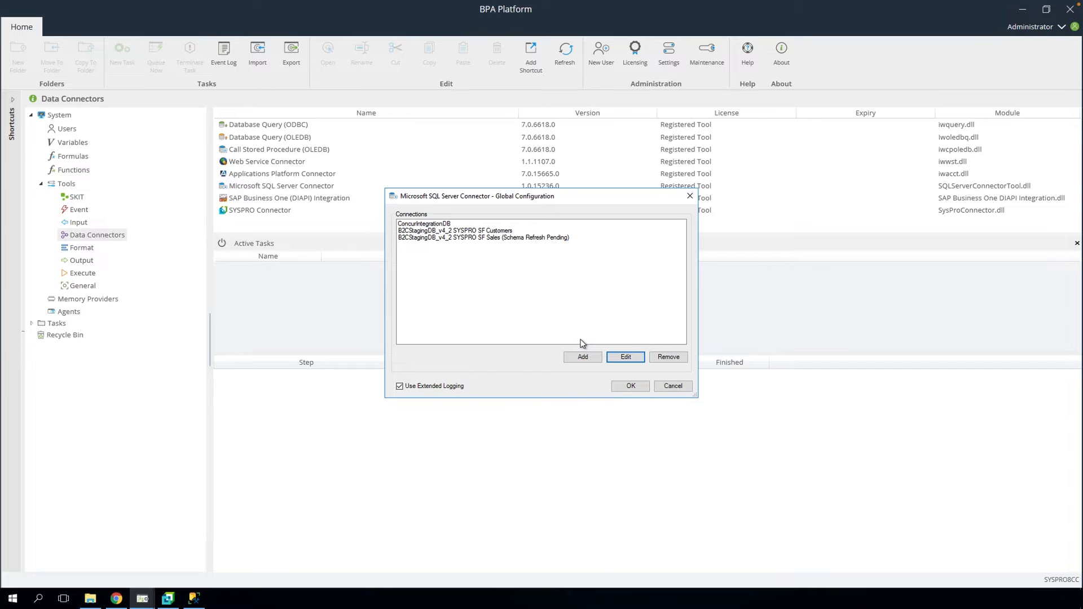
left_click(631, 386)
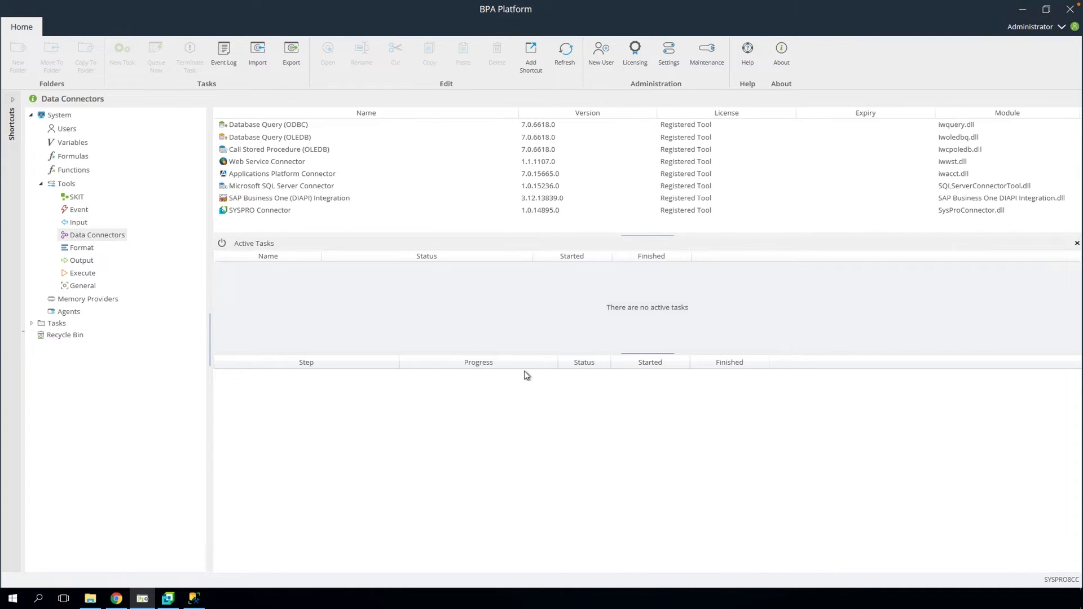
Step: Open the SYSPRO Connector's SYSPRO demo database connection for editing and check the advanced agent connection settings
double_click(288, 211)
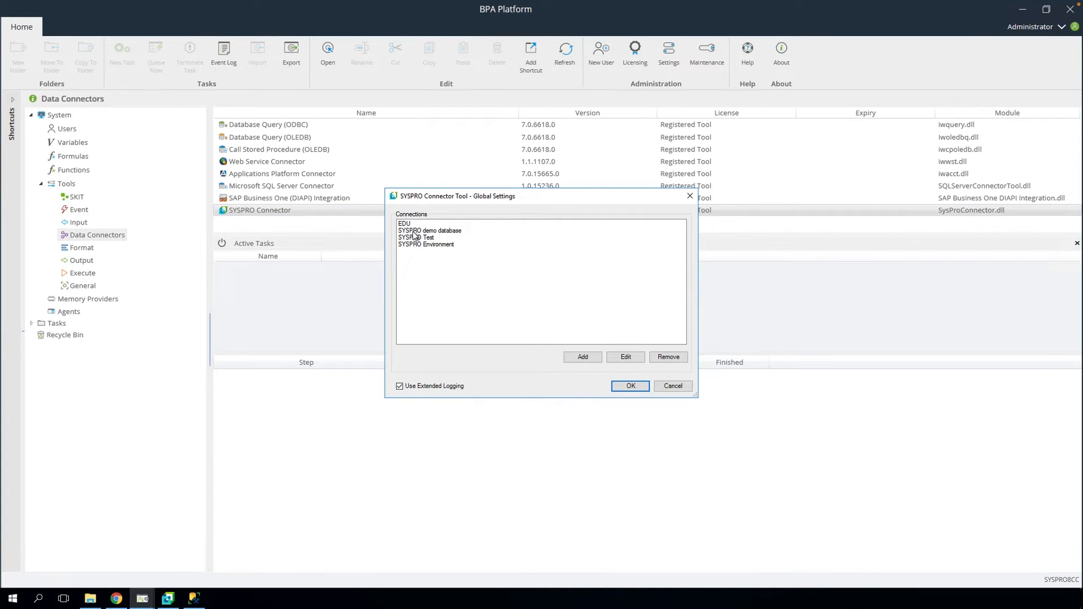
left_click(443, 231)
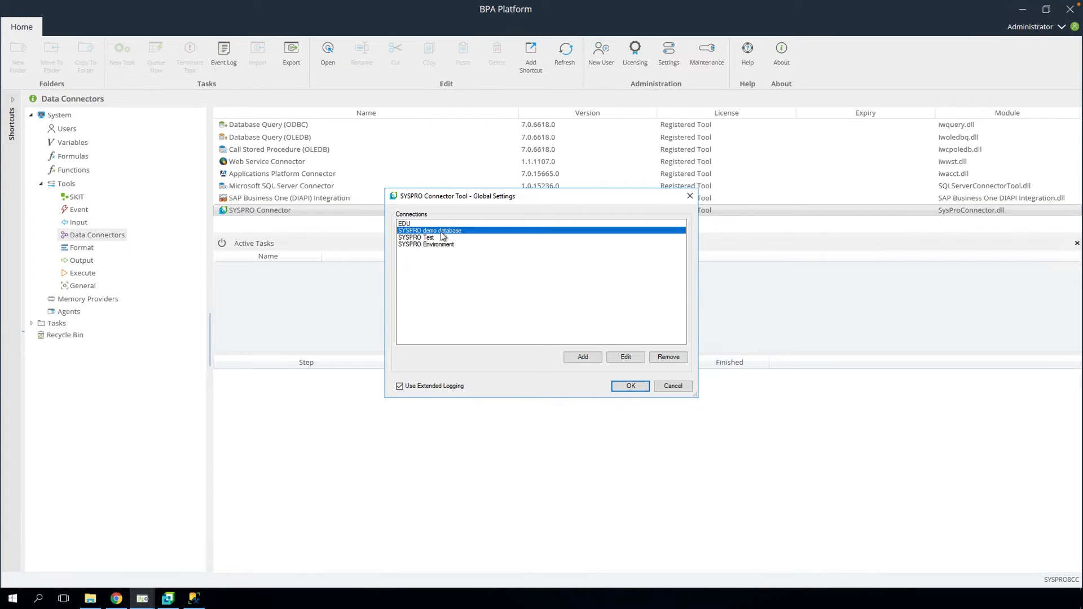
left_click(623, 358)
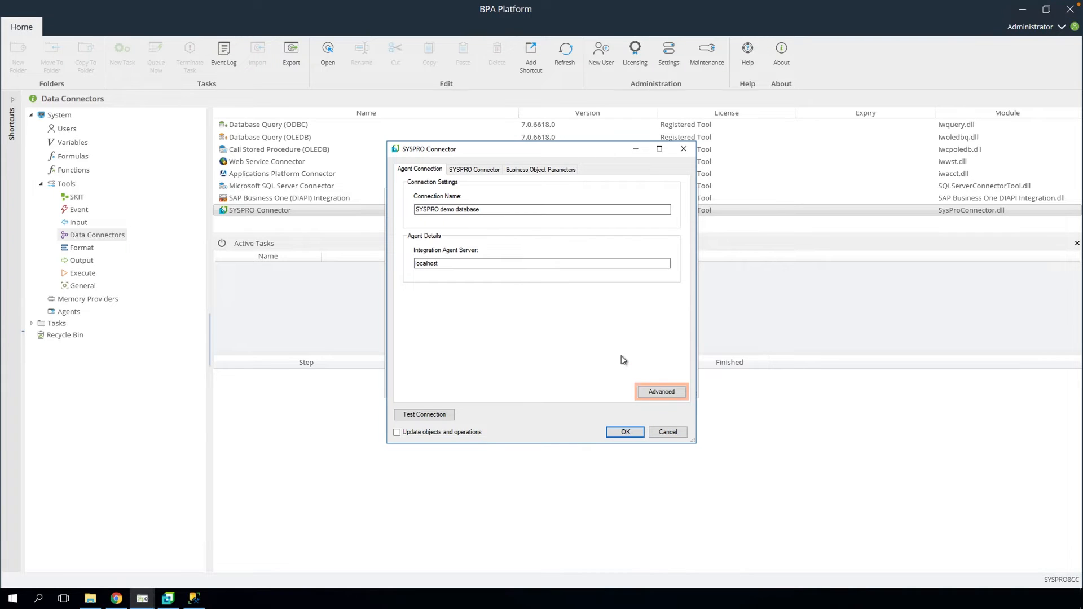
left_click(669, 393)
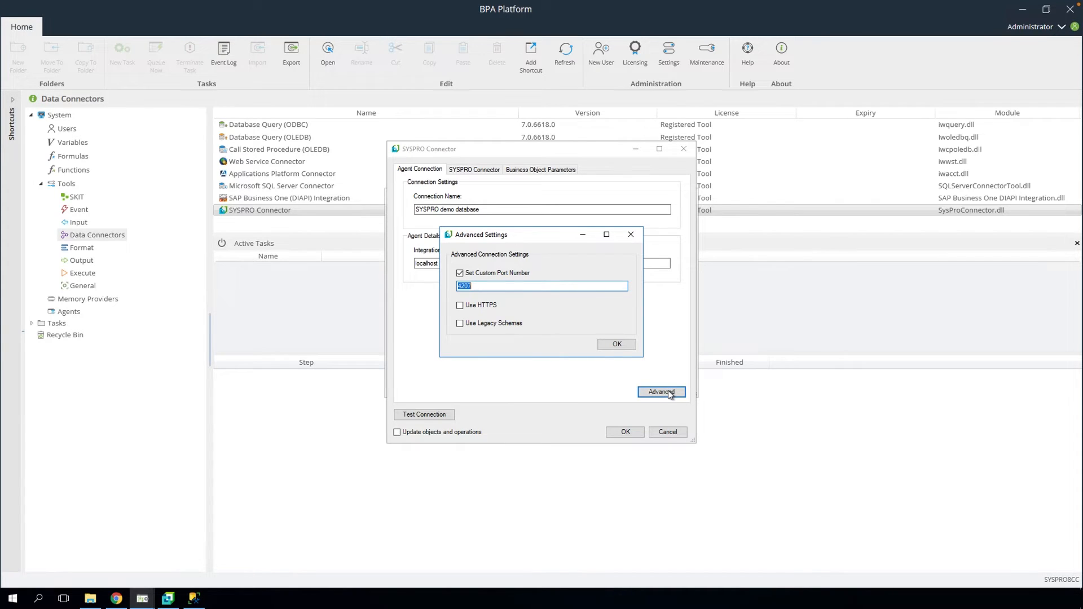
left_click(616, 344)
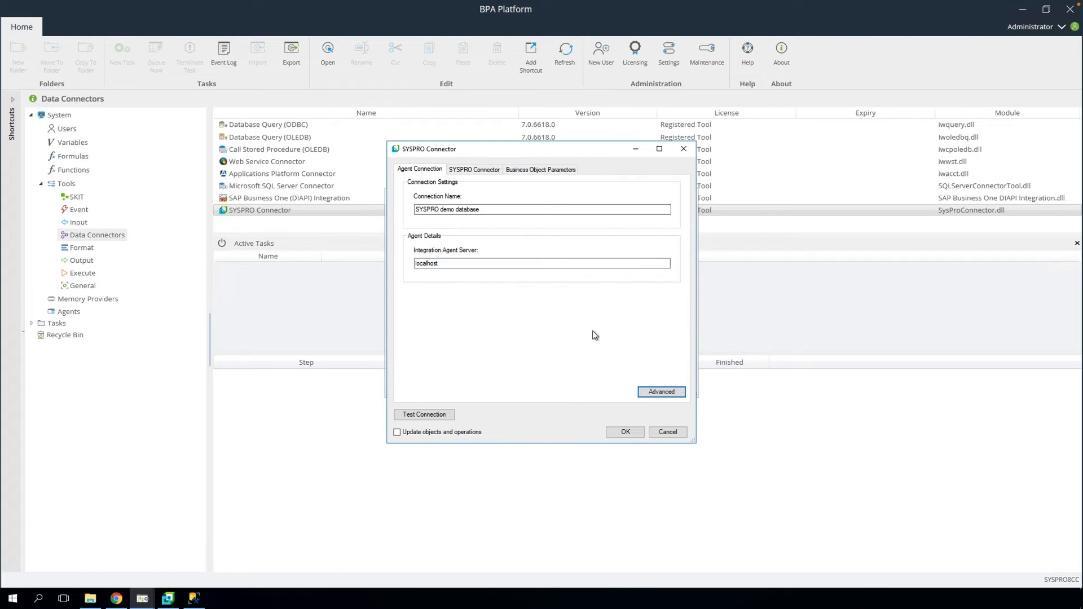
Step: Check the SYSPRO WCF connection's binding and port settings and test the SYSPRO connection
left_click(495, 170)
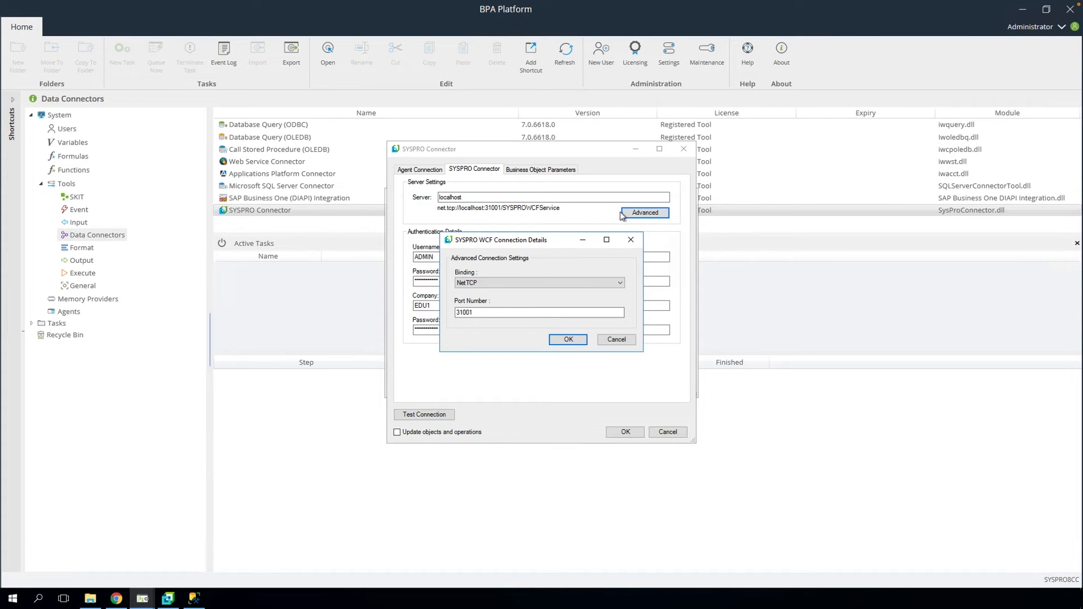
left_click(568, 339)
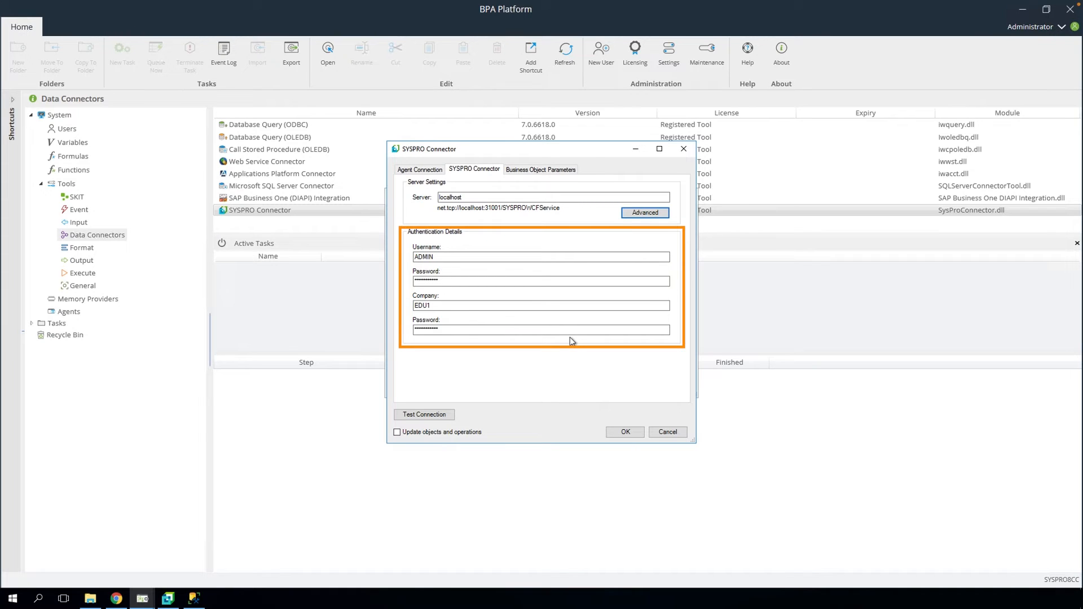
left_click(432, 415)
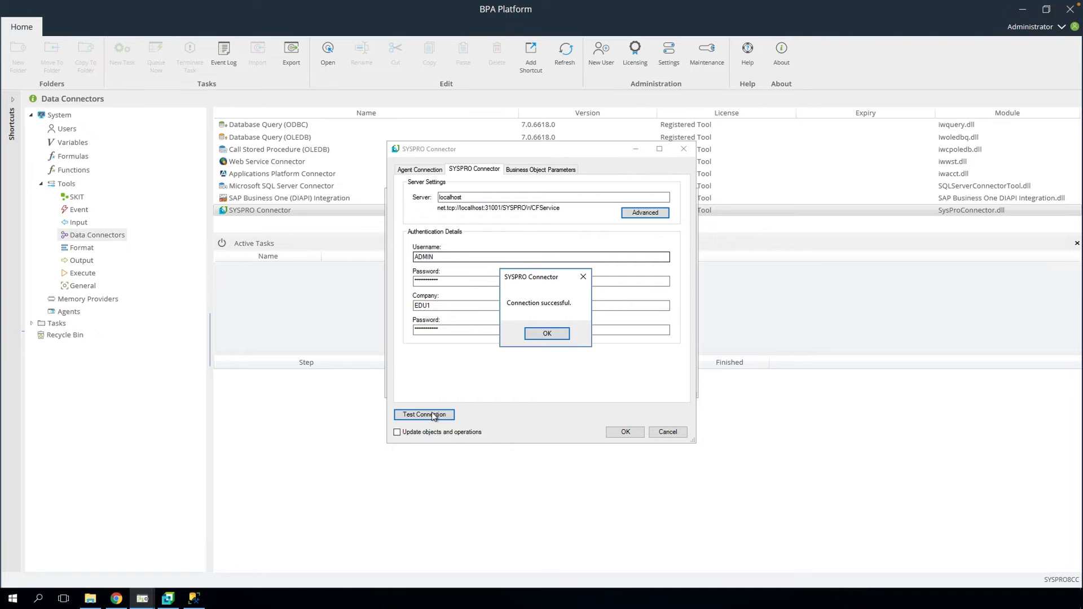
Step: Save the SYSPRO connection and the SYSPRO Connector's global settings
left_click(548, 335)
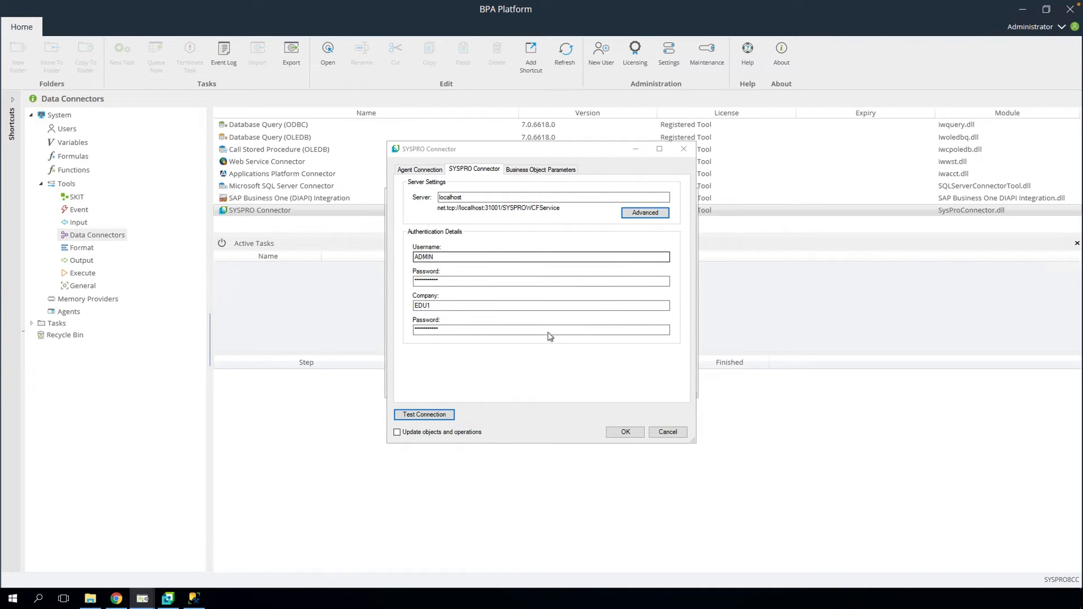
left_click(626, 432)
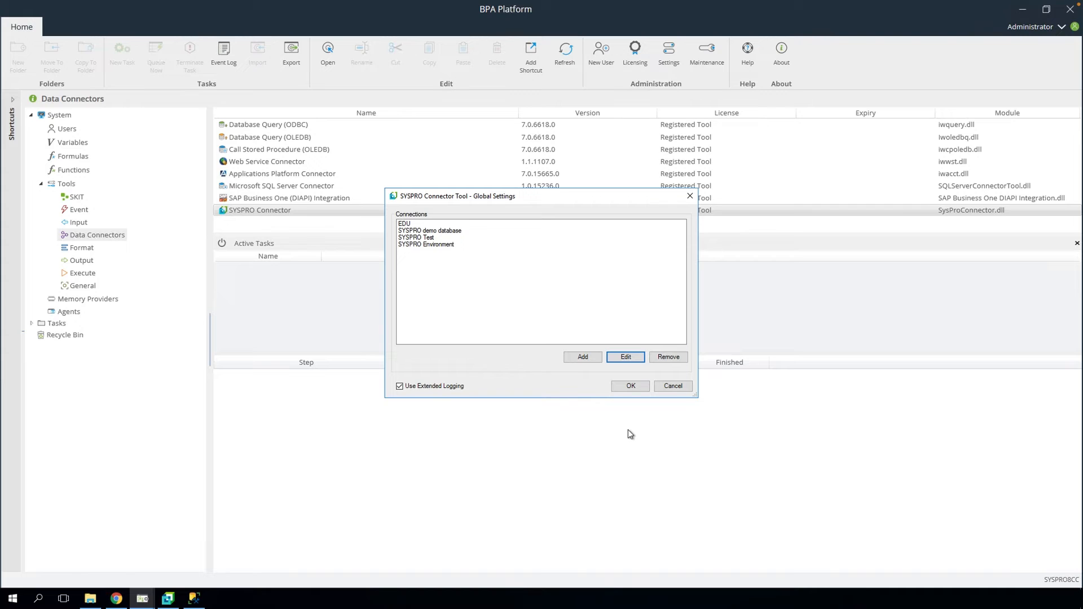
left_click(631, 386)
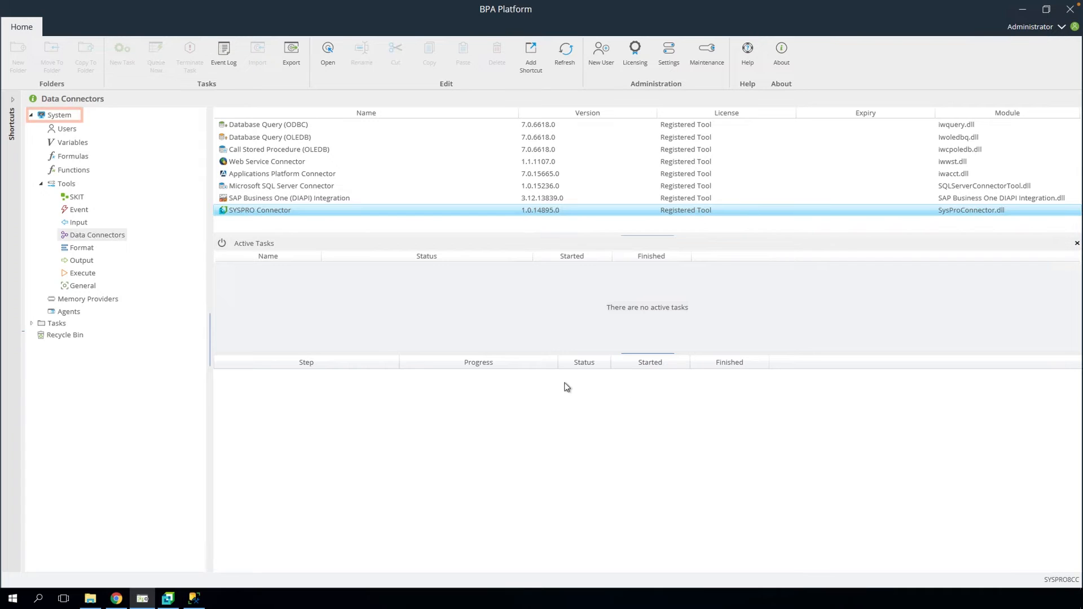
Step: Review the CallTask user's general properties and assigned server roles
left_click(80, 132)
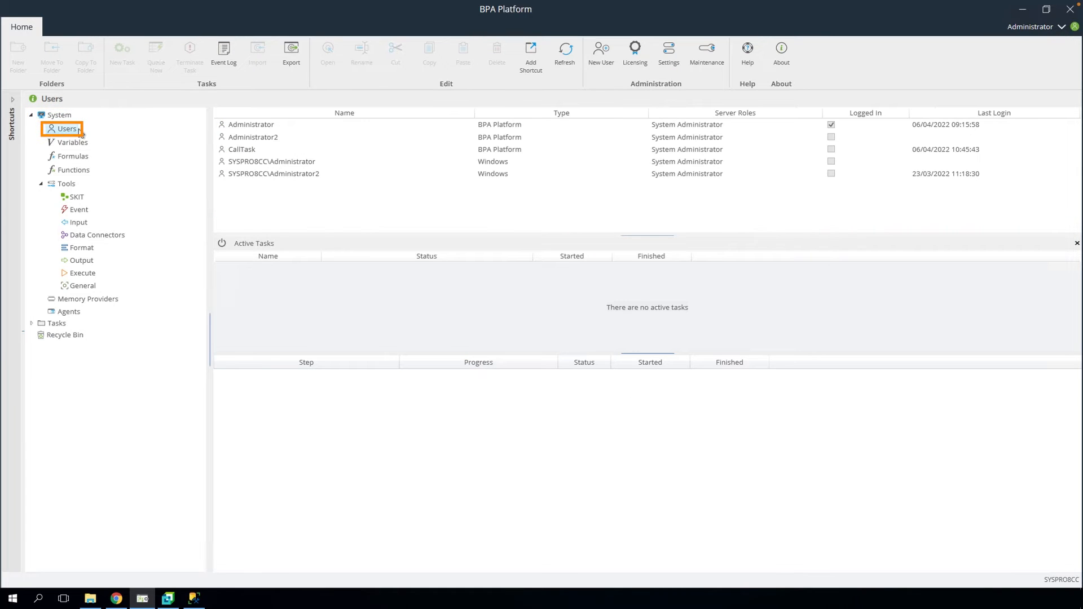
left_click(248, 150)
double_click(249, 151)
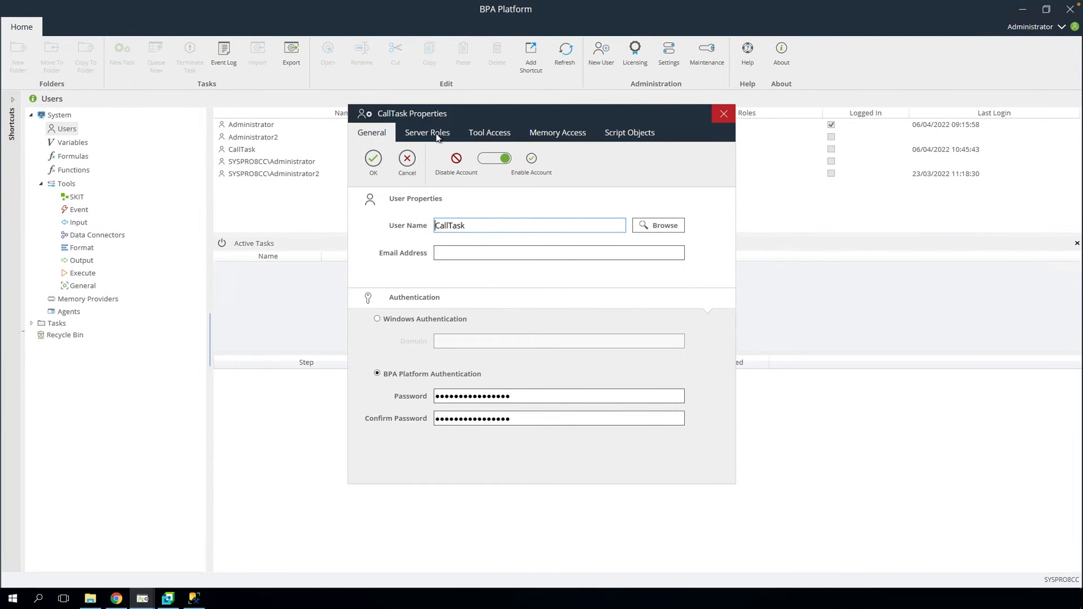
left_click(437, 137)
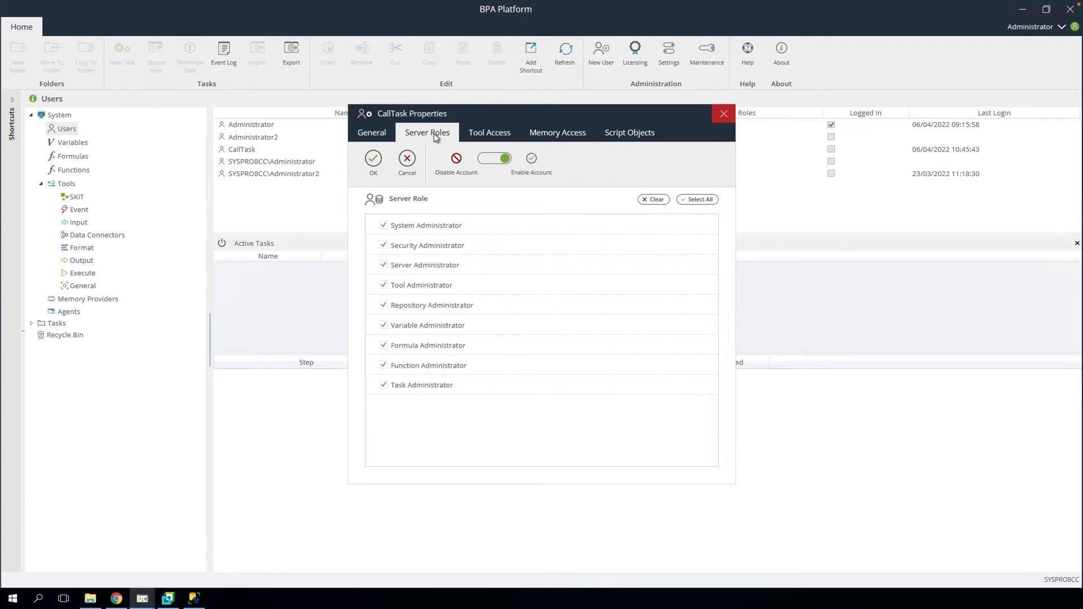
left_click(373, 159)
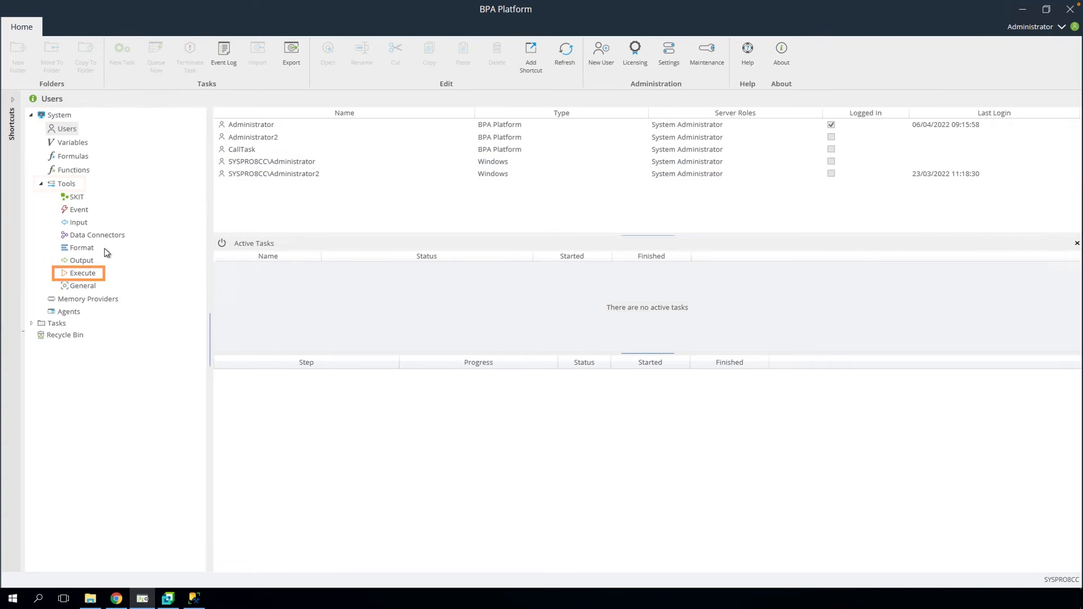
Step: Open the Call Task tool's SYSPRO & Salesforce - Sales connection for editing
left_click(85, 274)
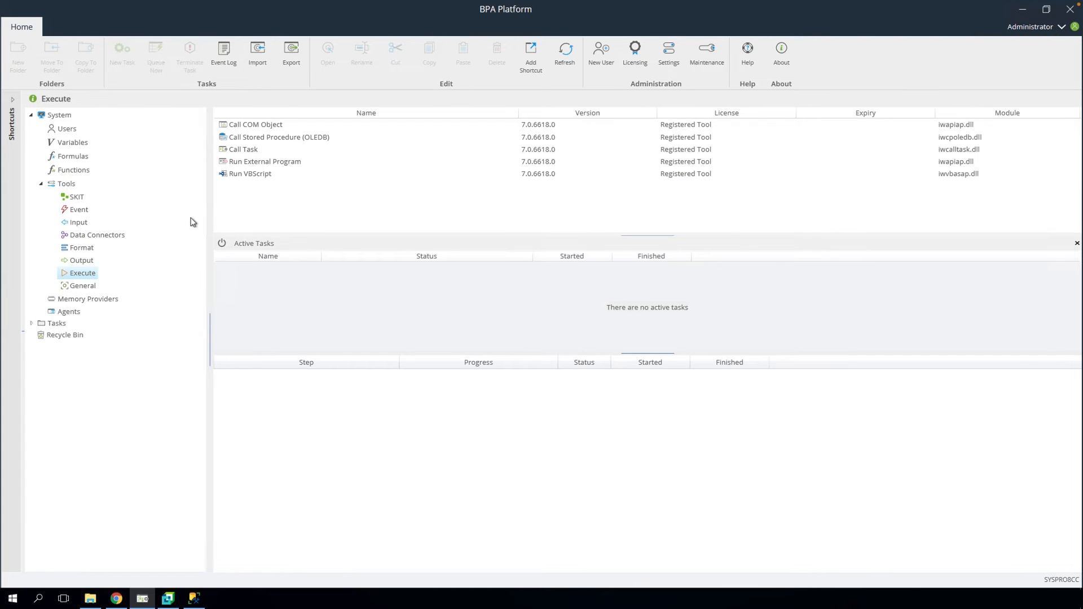
double_click(248, 151)
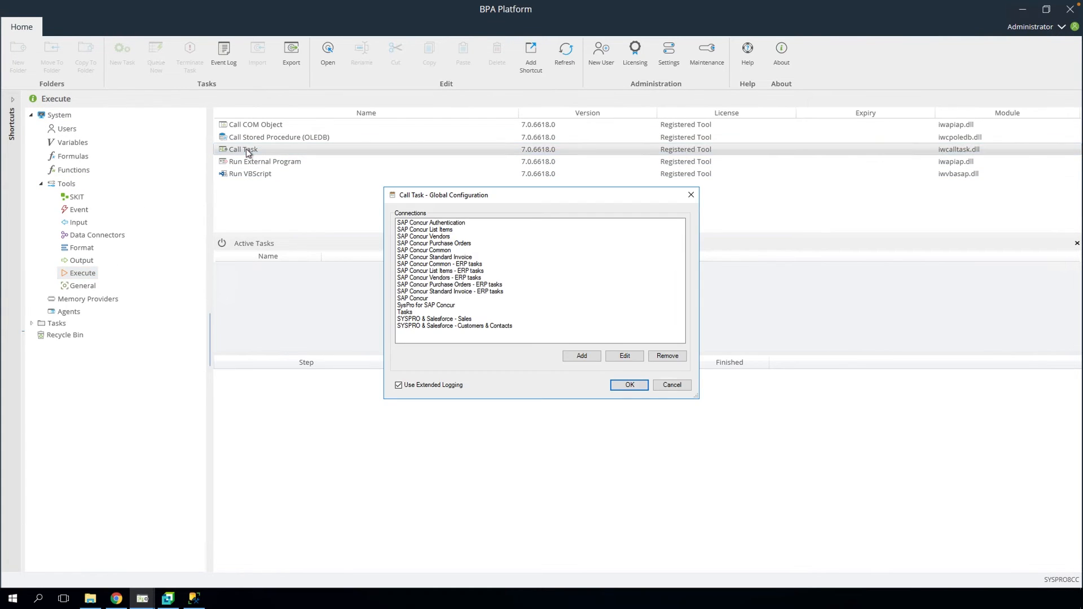
left_click(443, 320)
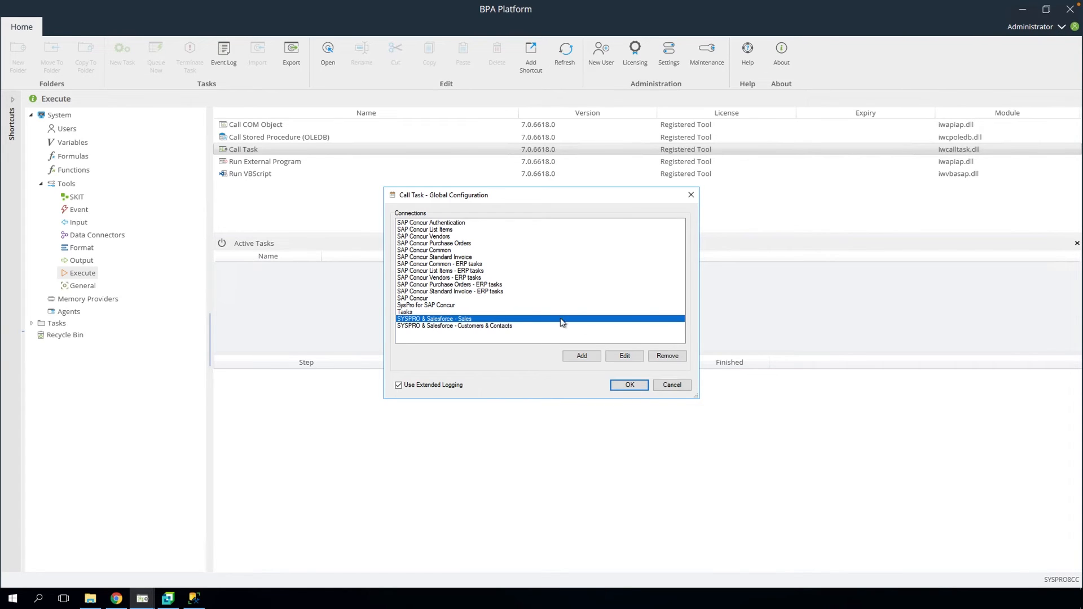
left_click(625, 356)
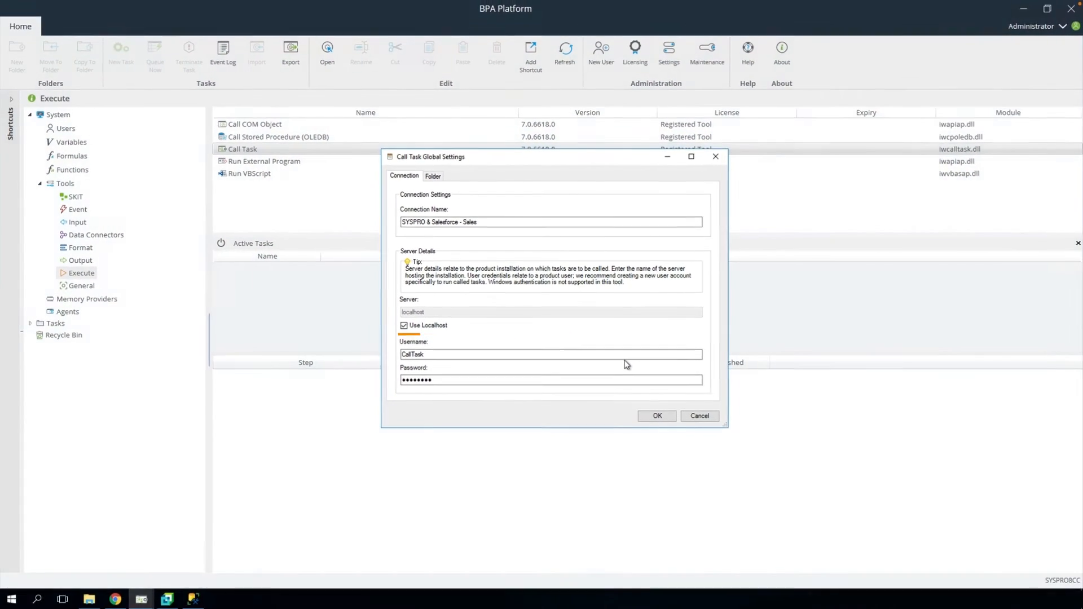
Step: Set the connection's task folder to Sales under SYSPRO & Salesforce and save it with an automatic schema update
left_click(435, 176)
left_click(402, 200)
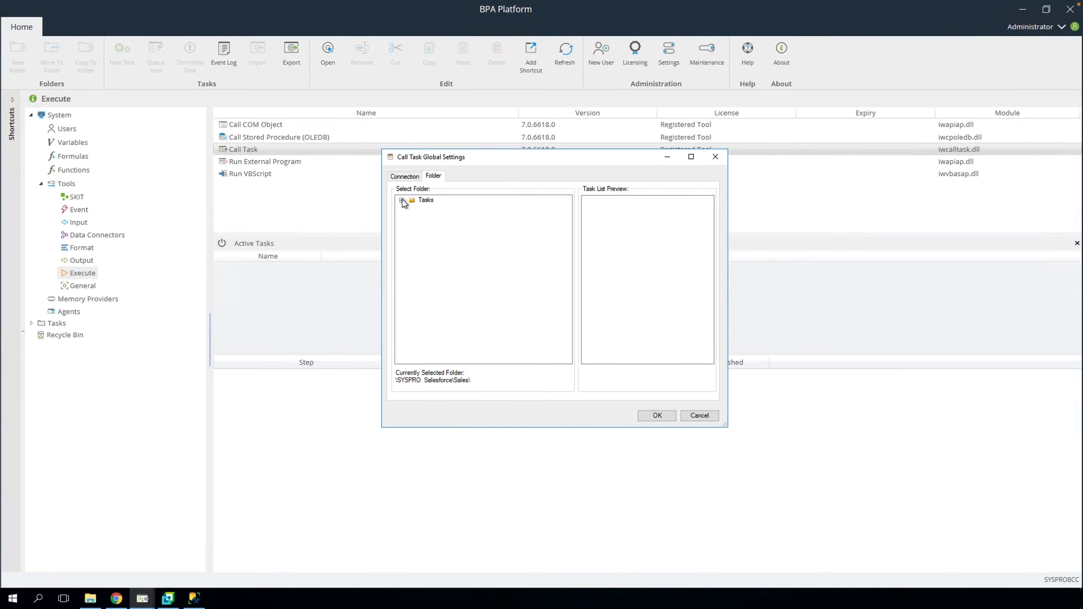
left_click(412, 225)
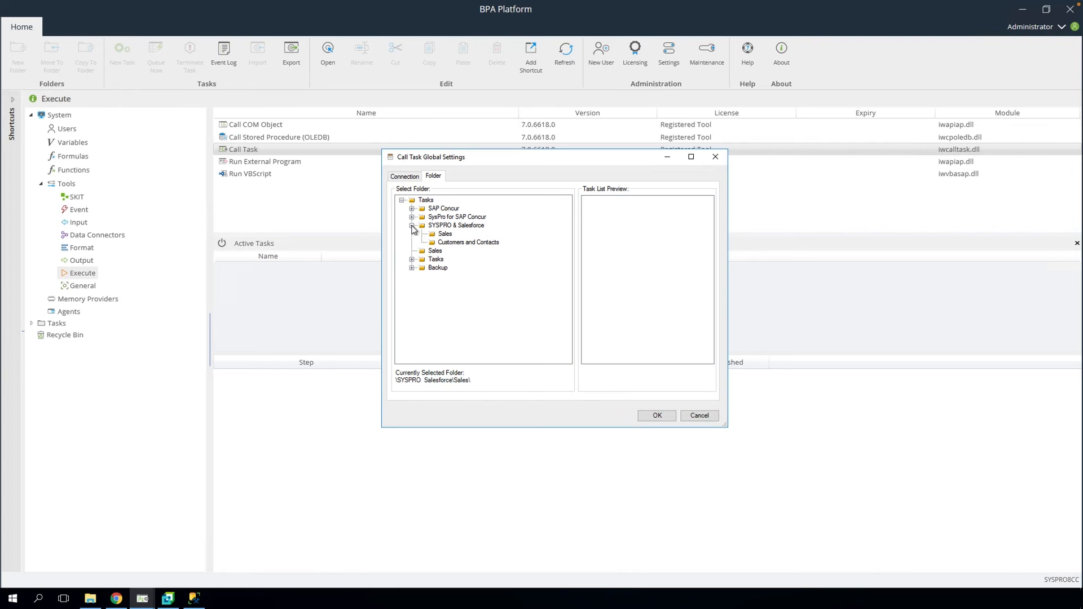
left_click(442, 234)
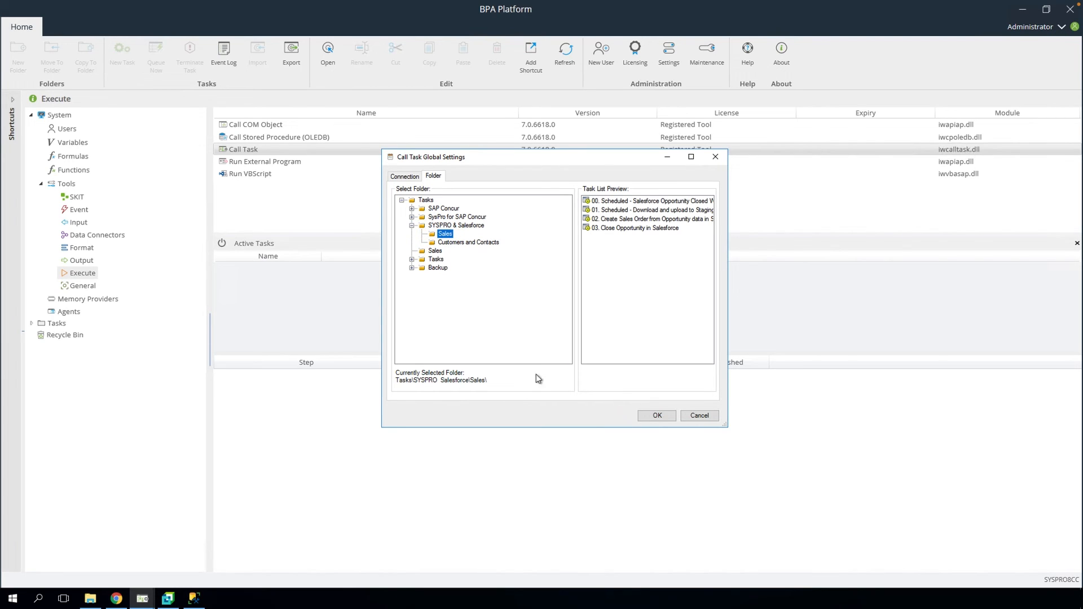
left_click(653, 419)
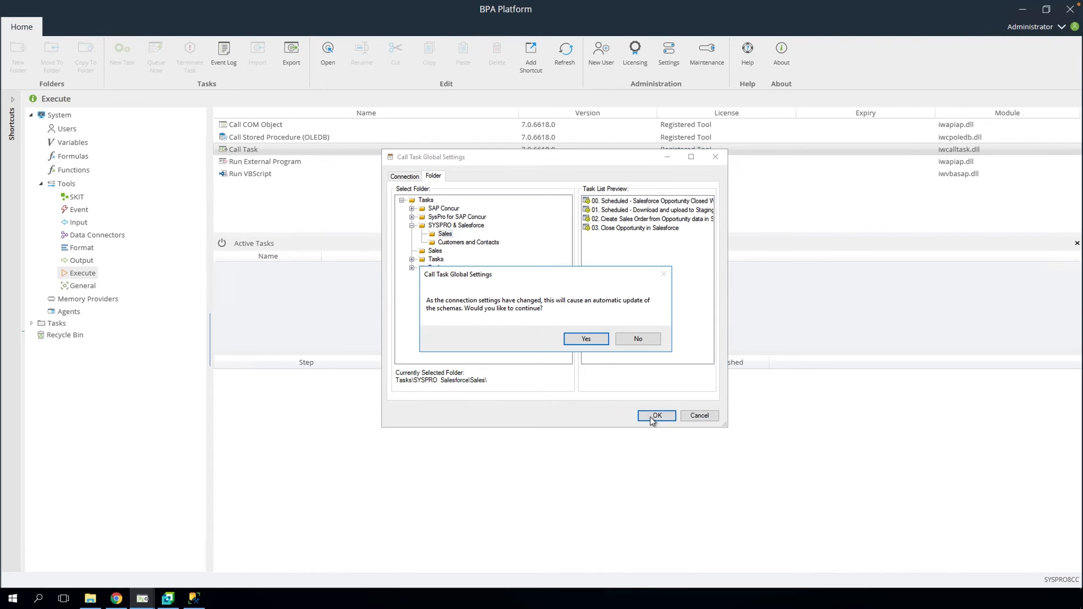
left_click(579, 341)
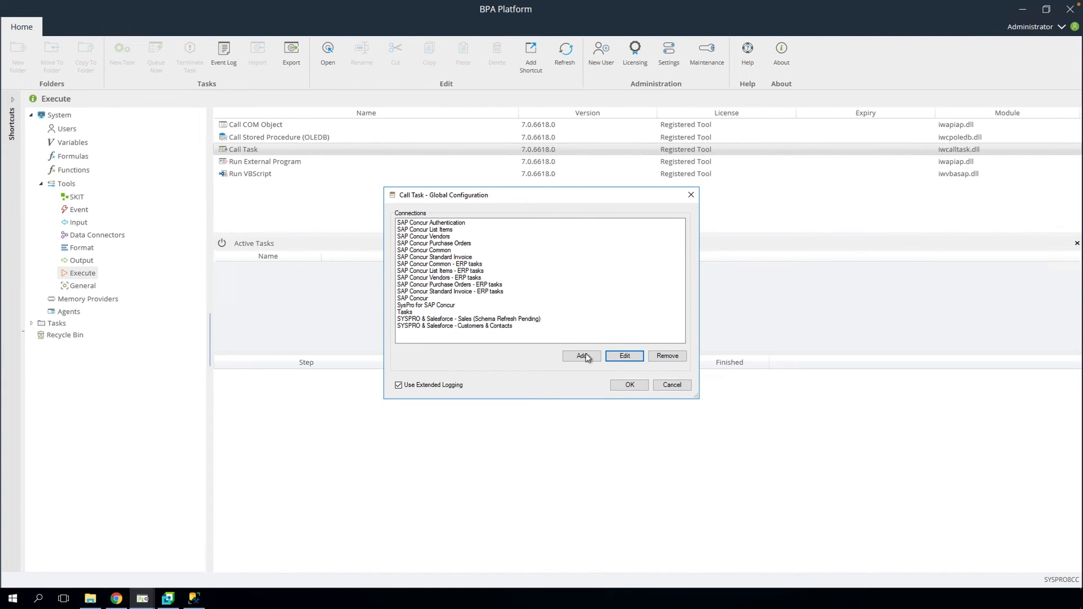
left_click(628, 386)
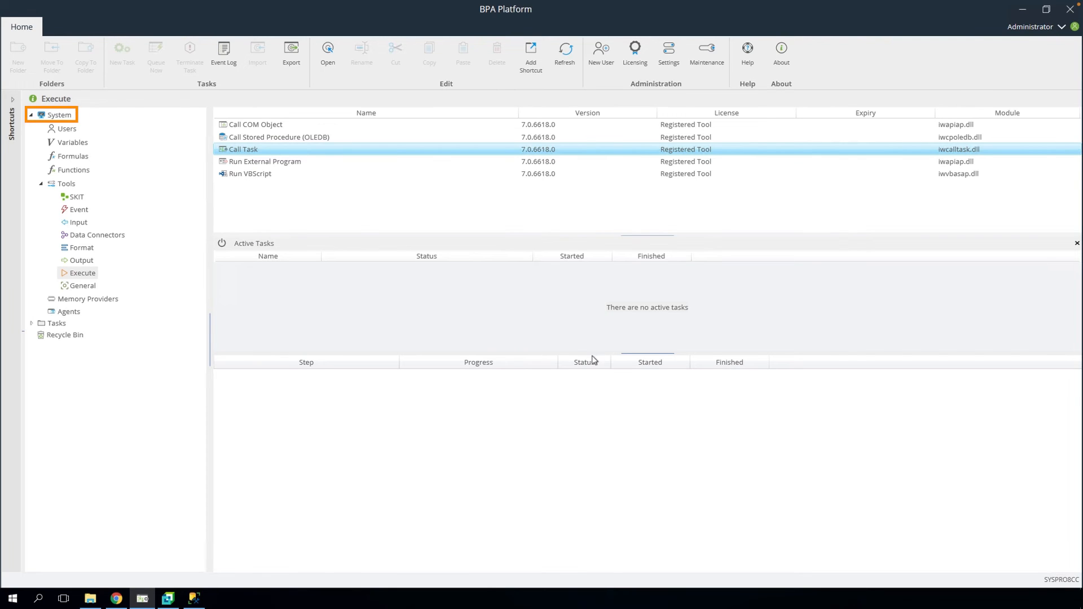
Step: Test the Salesforce Connector's Salesforce connection and save it along with the global tool settings
left_click(82, 199)
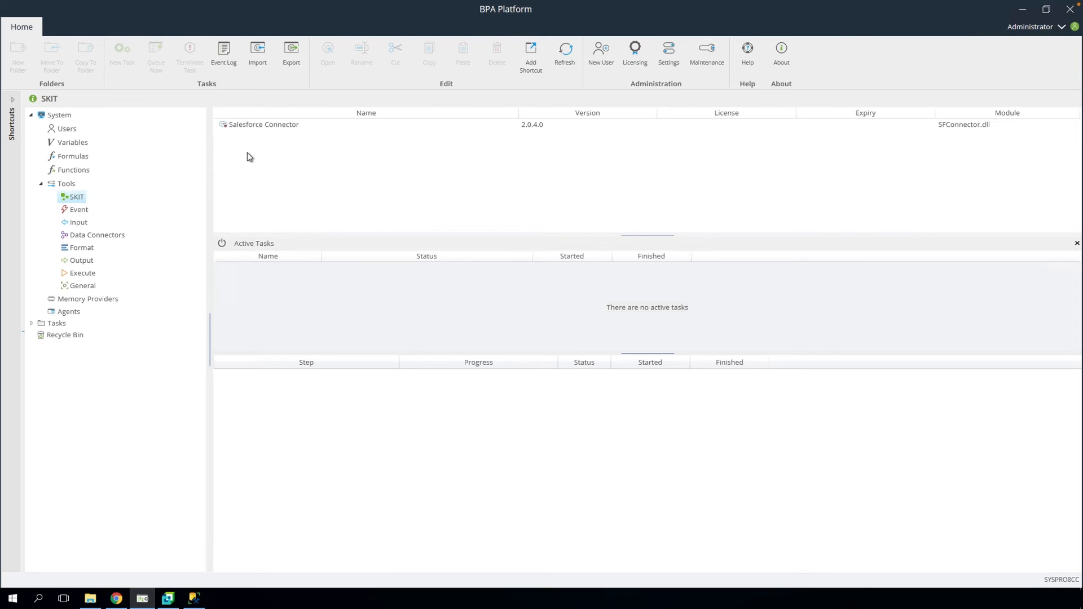
double_click(262, 127)
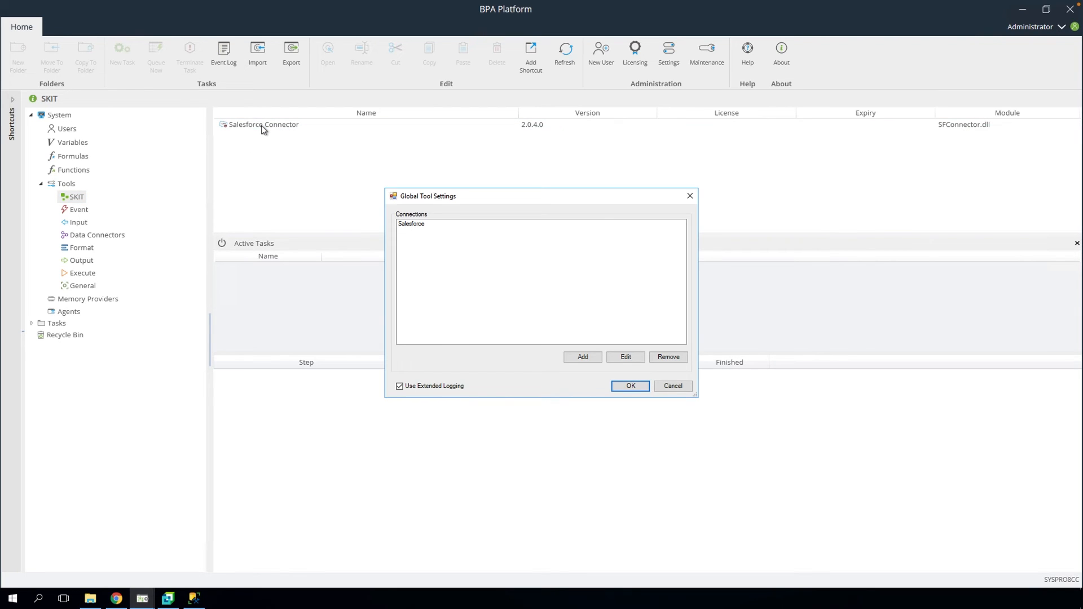
left_click(402, 224)
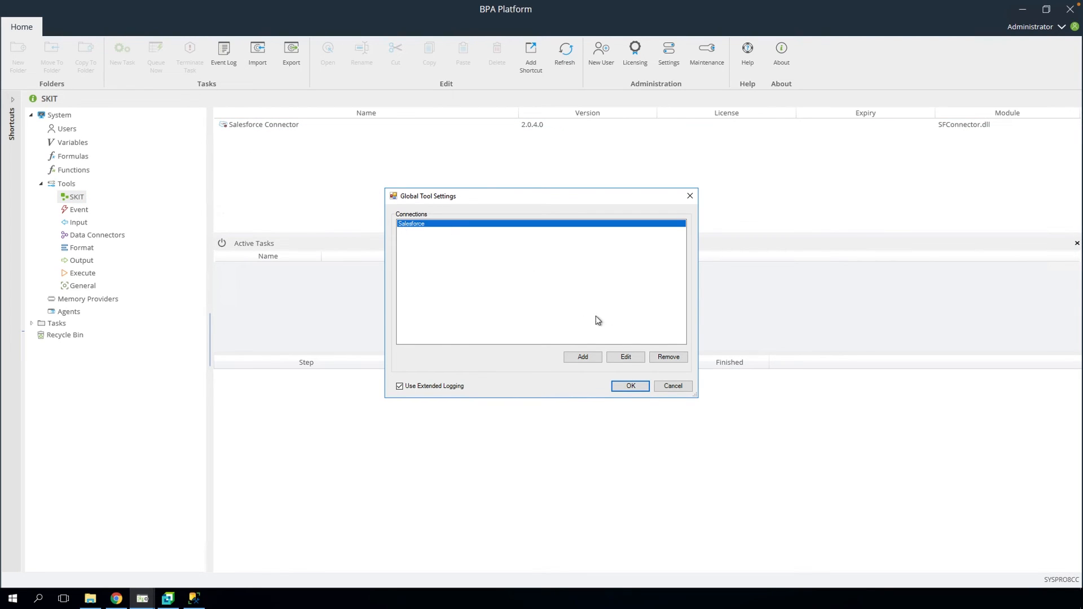
left_click(627, 357)
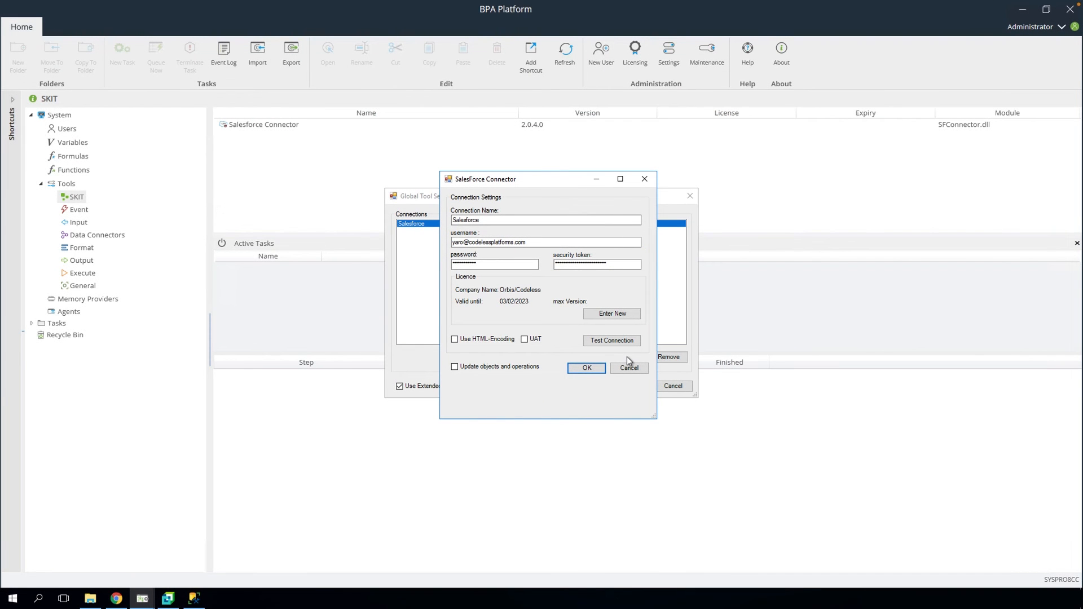
left_click(617, 341)
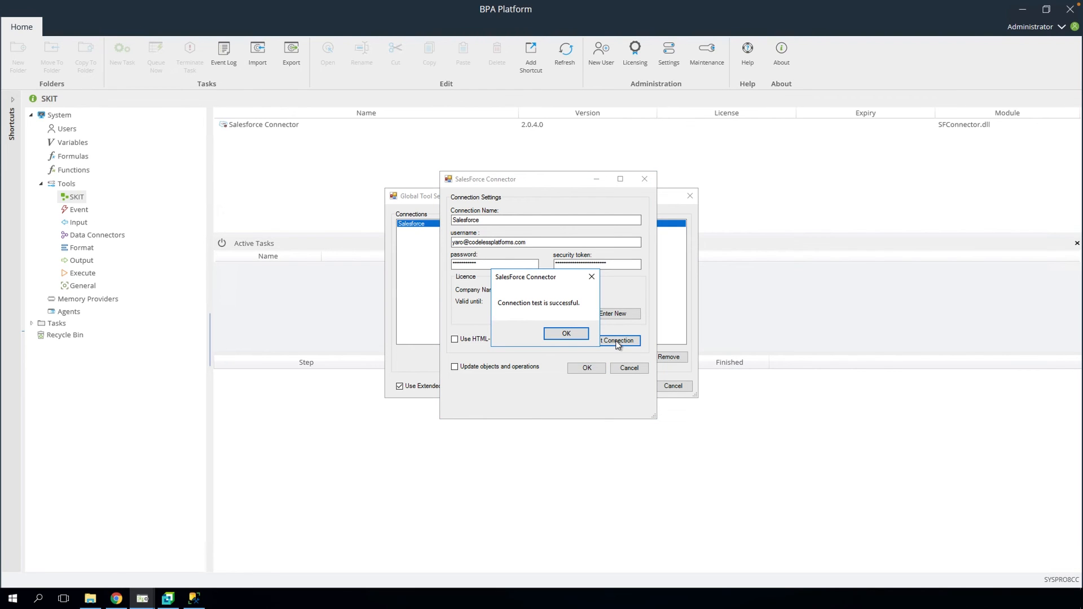
left_click(567, 333)
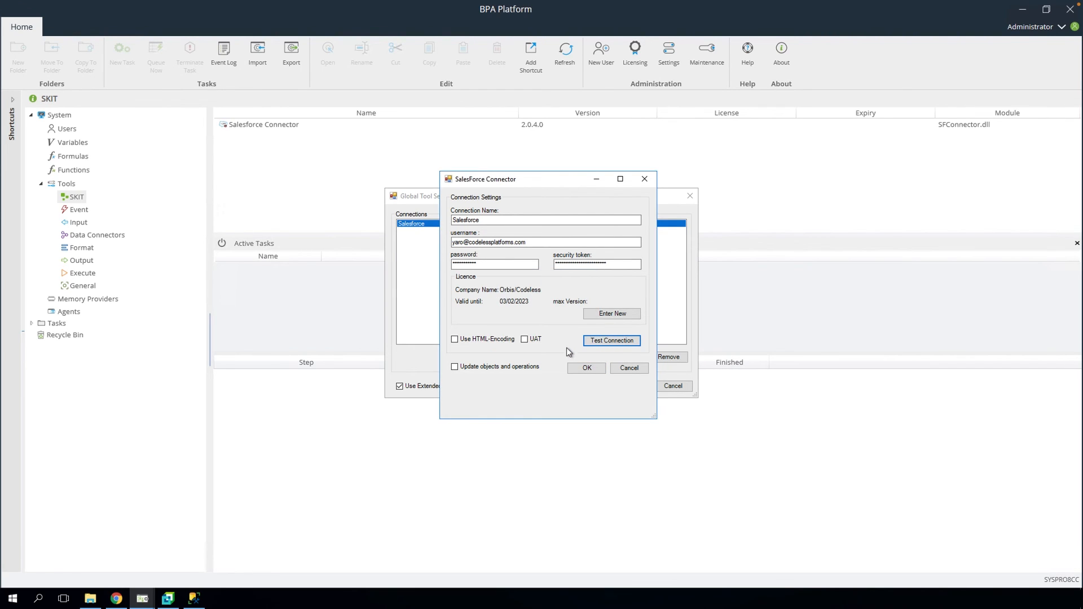
left_click(586, 368)
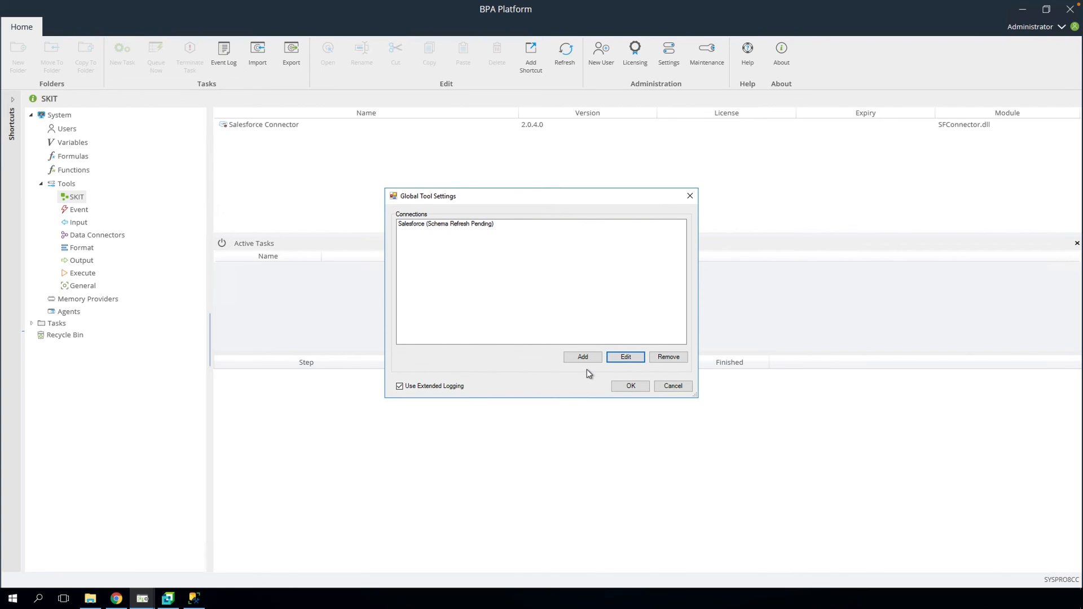
left_click(631, 387)
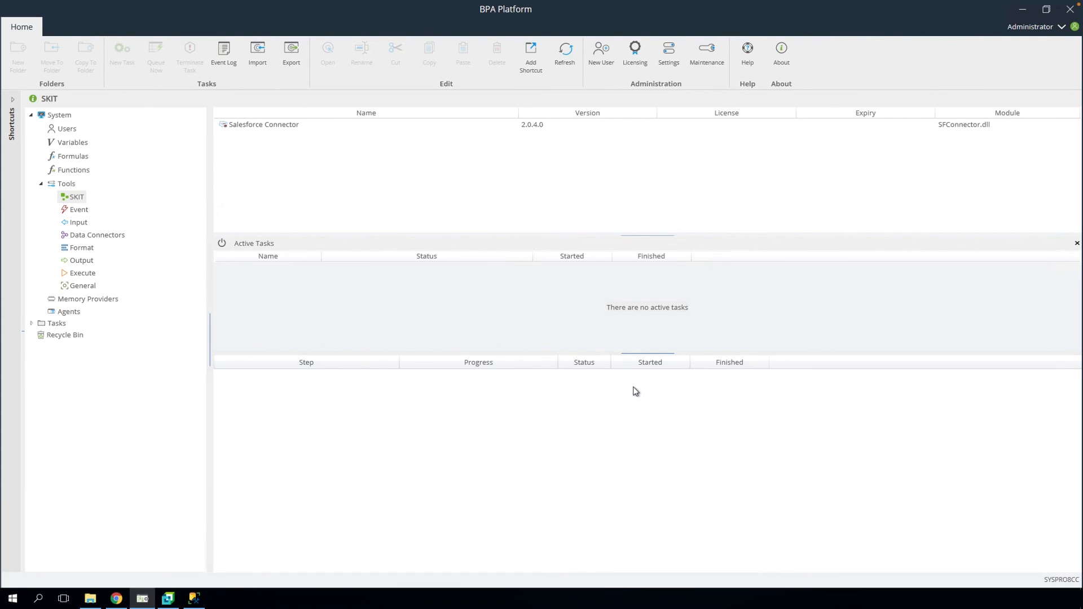
Step: Import the SYSPRO & Salesforce - Sales.tks file into the Tasks folder
left_click(55, 323)
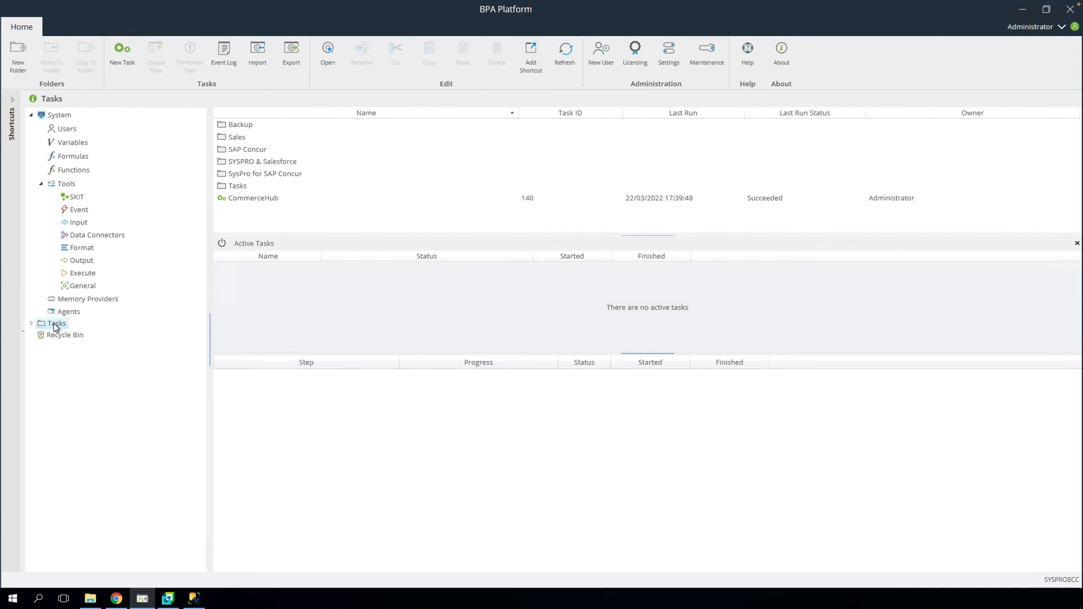
left_click(267, 62)
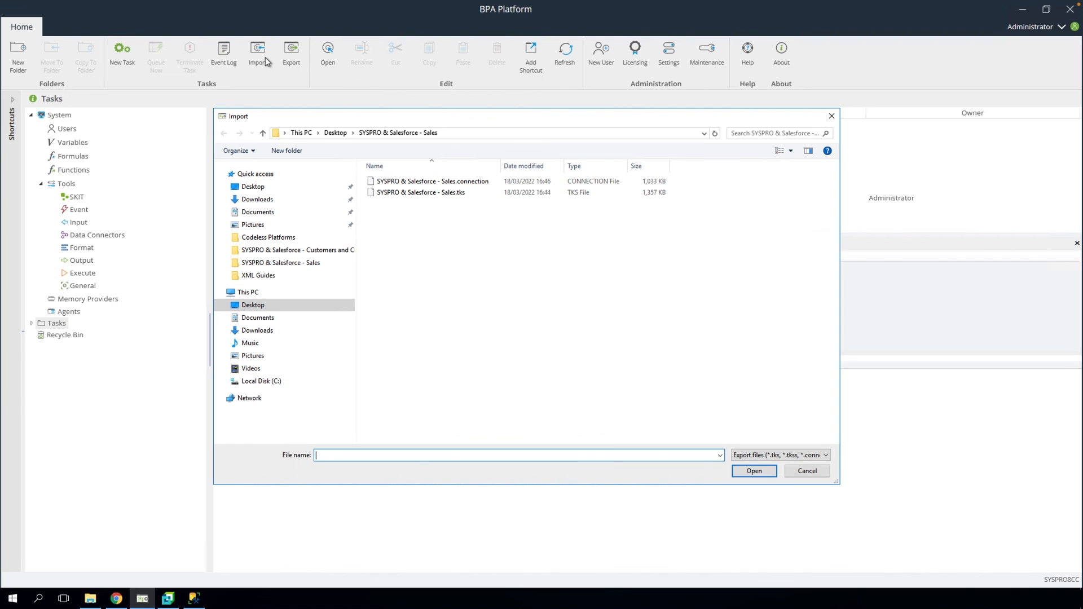
left_click(405, 193)
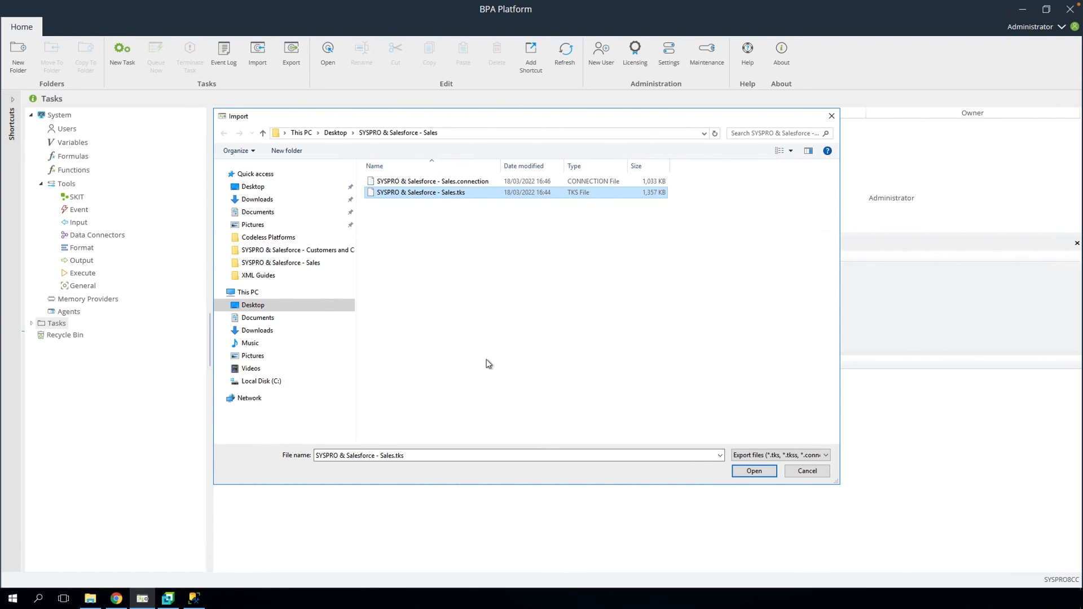
left_click(754, 473)
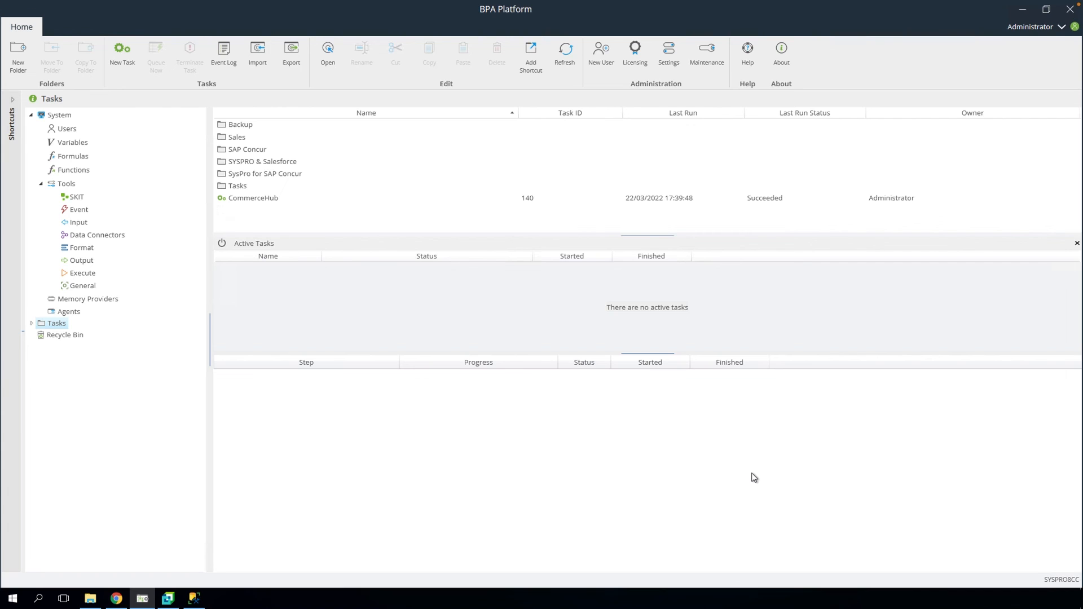
Step: Check the imported tasks in the Sales folder under SYSPRO & Salesforce
left_click(32, 323)
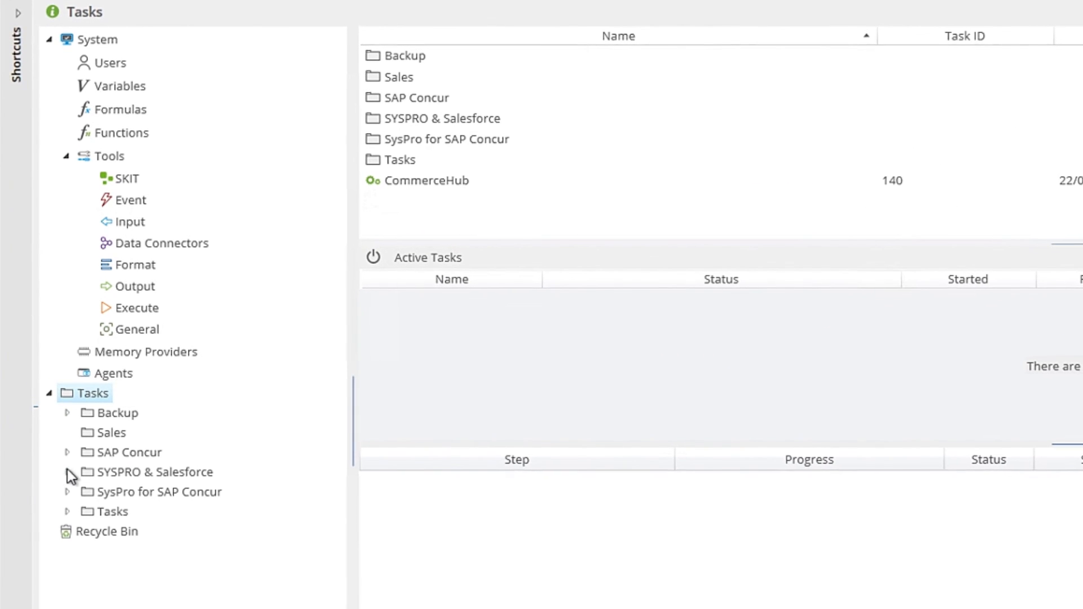
left_click(67, 472)
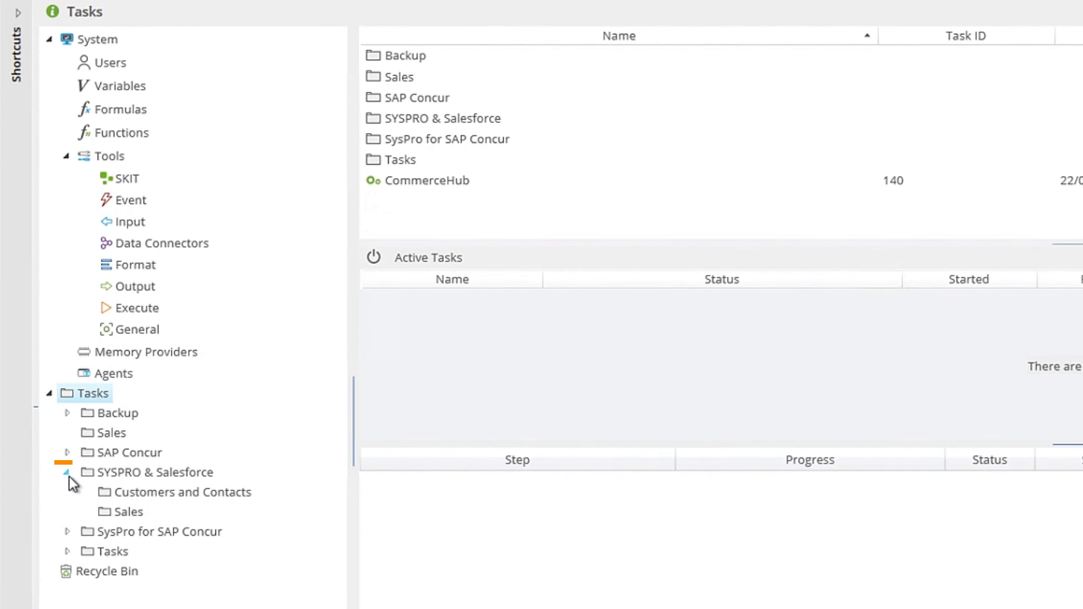
left_click(125, 513)
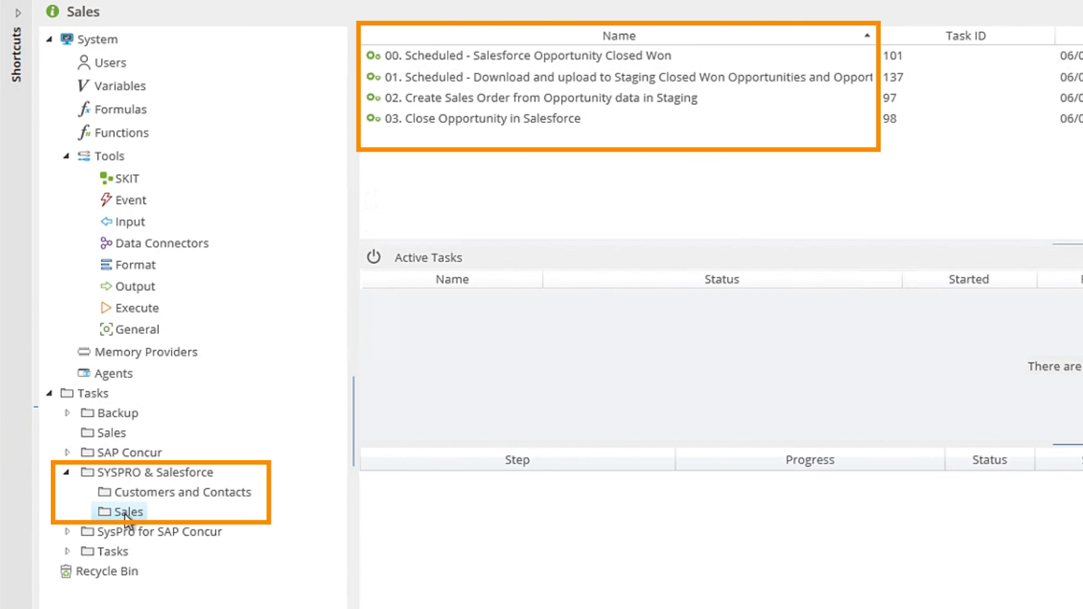